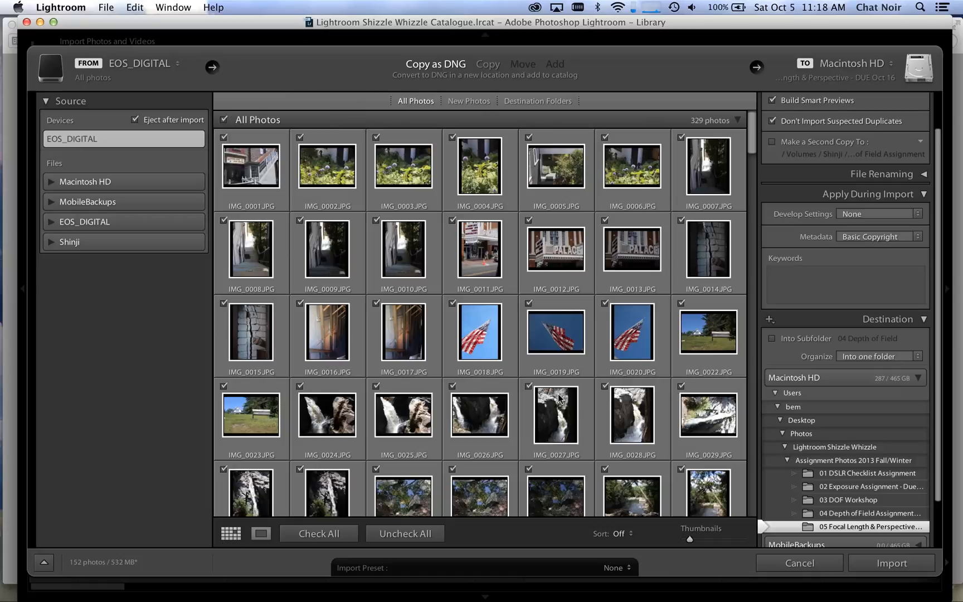
Step: Apply the import preset "Basic Import Preset (might change laterz)" and set the destination to Photos / Lightroom Shizzle Whizzle / RAW files / 2013
{"action": "left_click", "coordinate": [629, 568]}
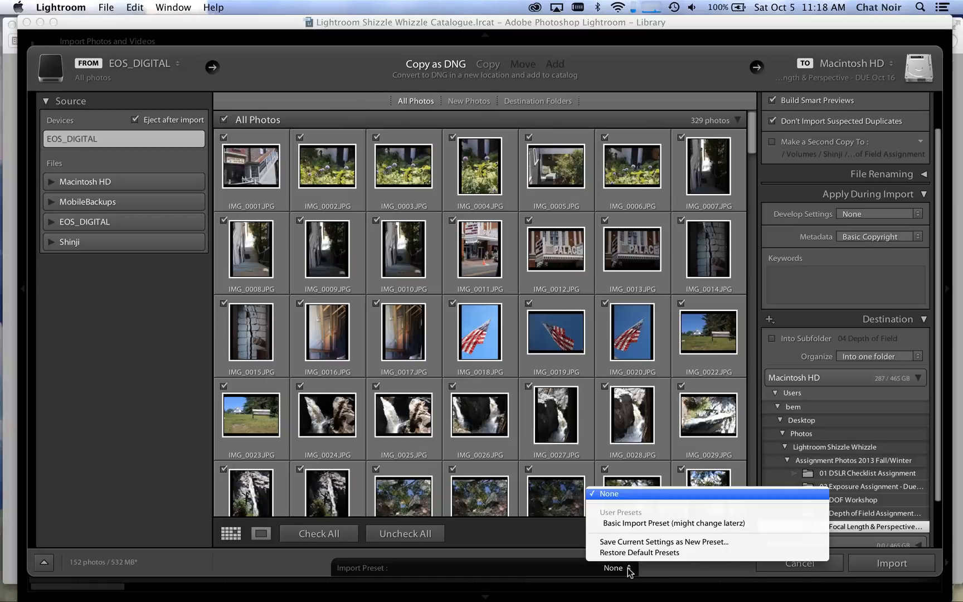
{"action": "left_click", "coordinate": [639, 523]}
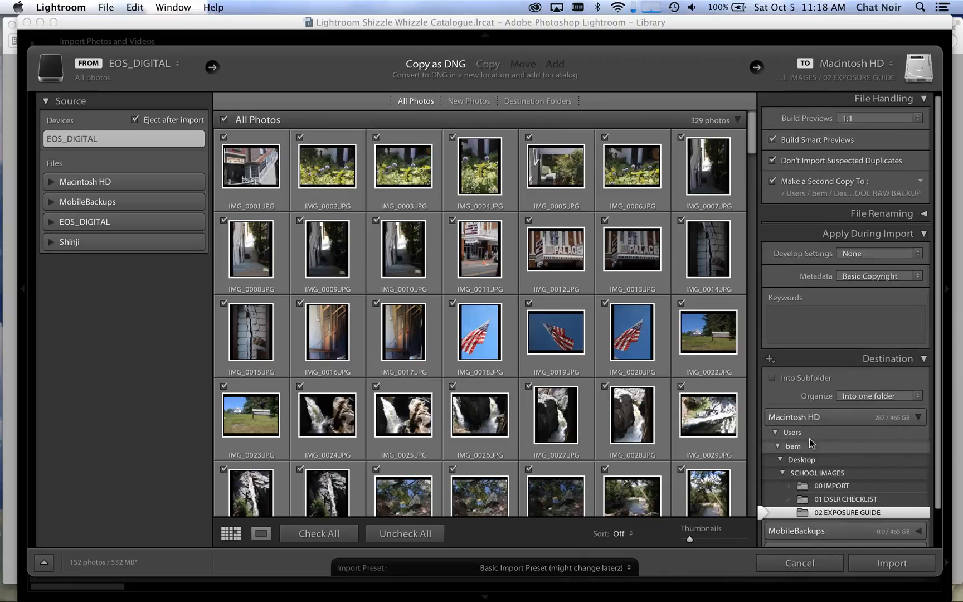
{"action": "left_click", "coordinate": [805, 459]}
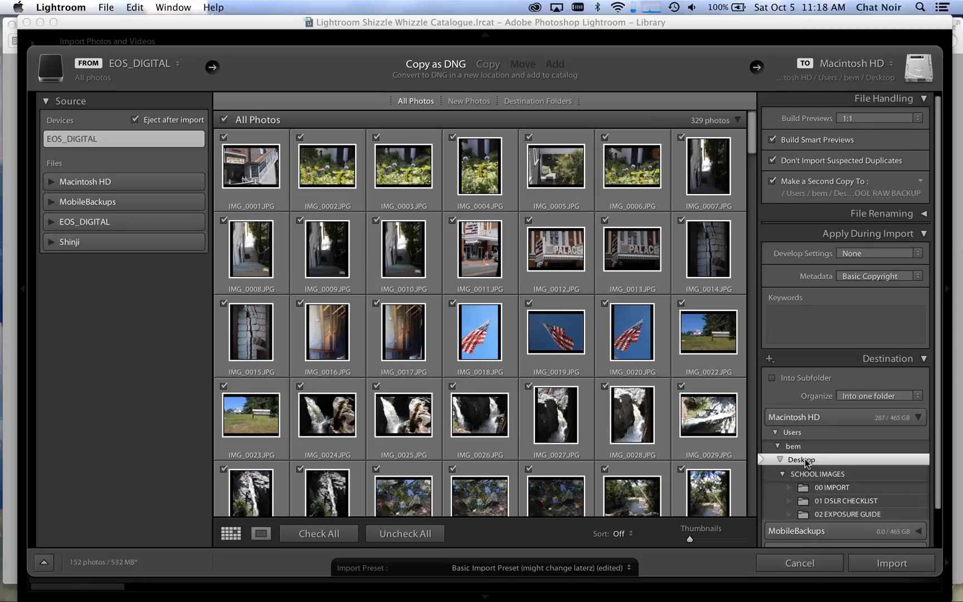
{"action": "scroll", "coordinate": [805, 459], "scroll_direction": "down", "scroll_amount": 3}
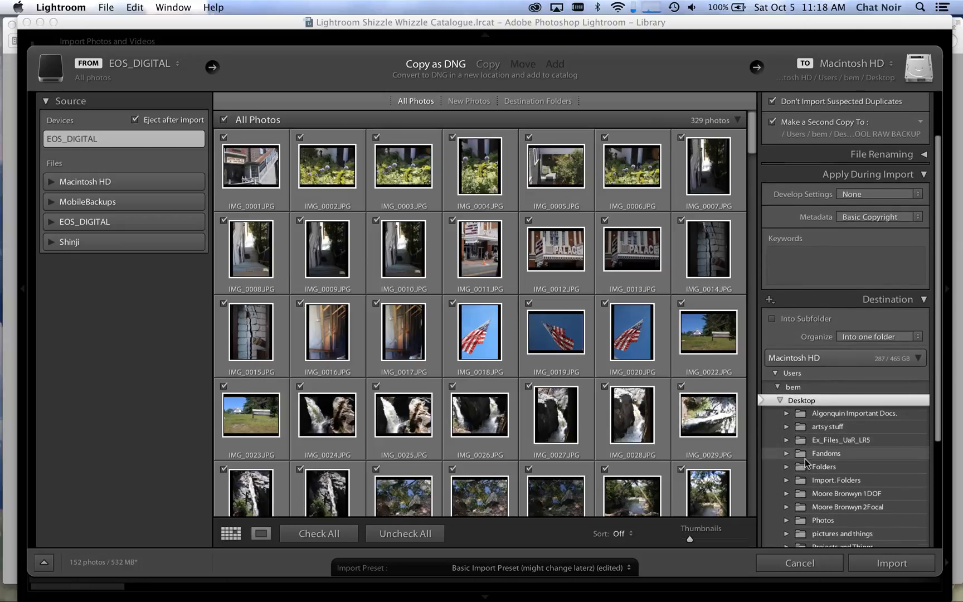
{"action": "left_click", "coordinate": [823, 483]}
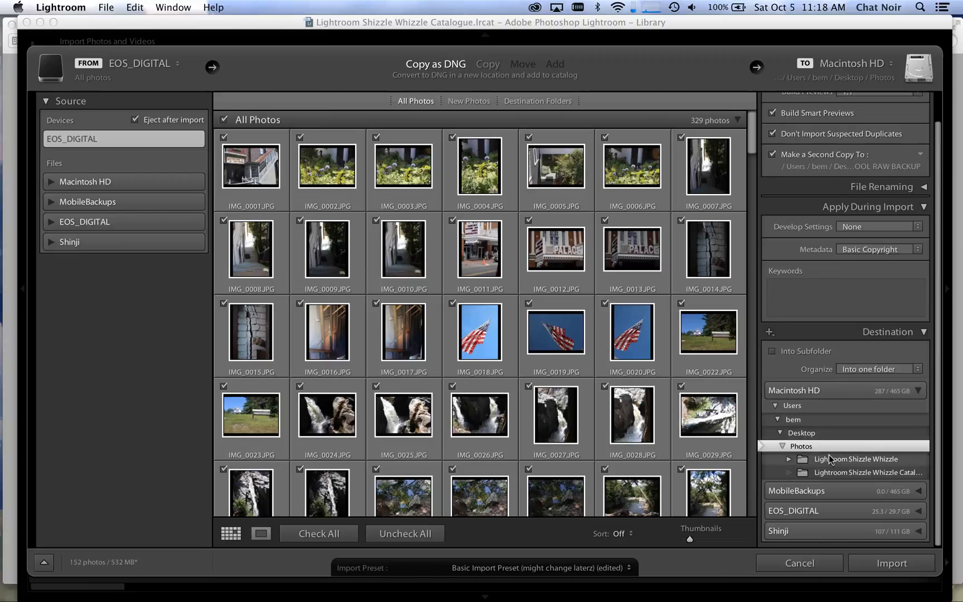
{"action": "left_click", "coordinate": [829, 458]}
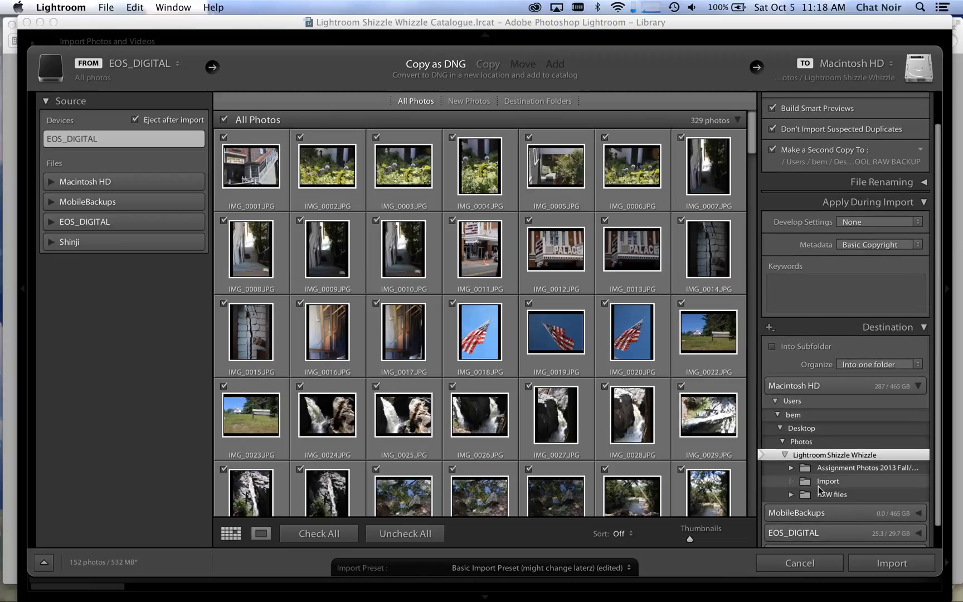
{"action": "left_click", "coordinate": [796, 497]}
{"action": "left_click", "coordinate": [792, 496]}
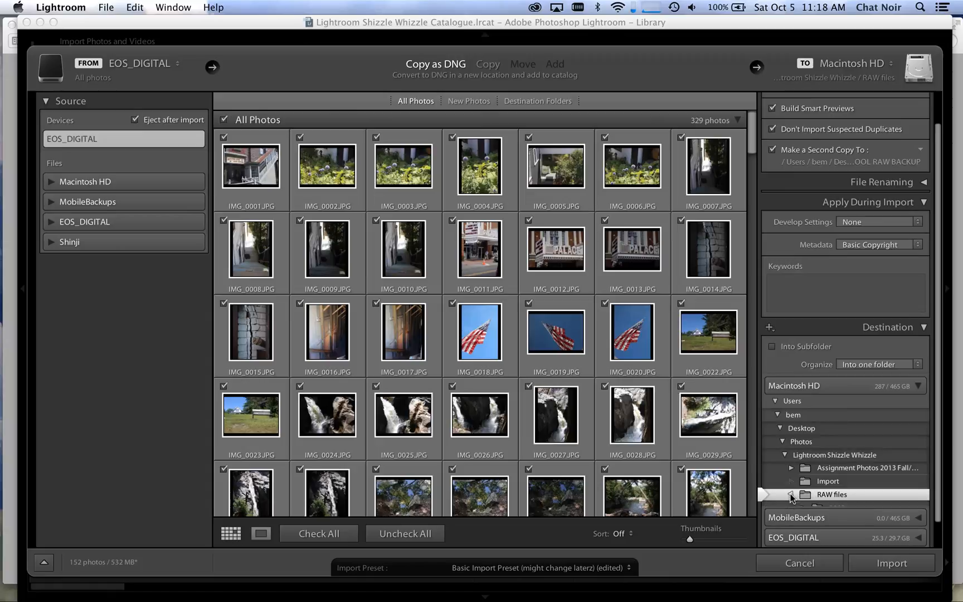
{"action": "left_click", "coordinate": [803, 503]}
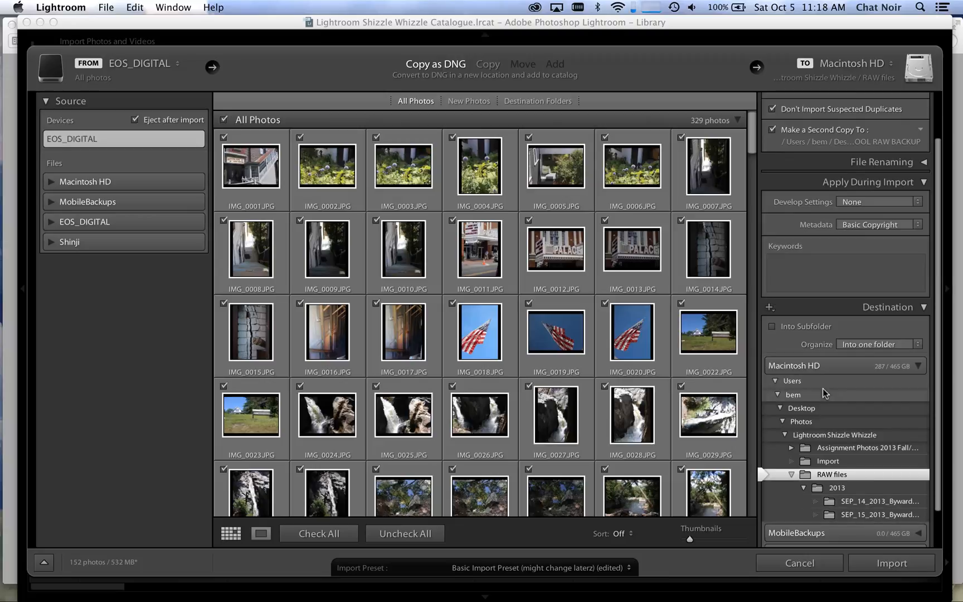
{"action": "left_click", "coordinate": [837, 489]}
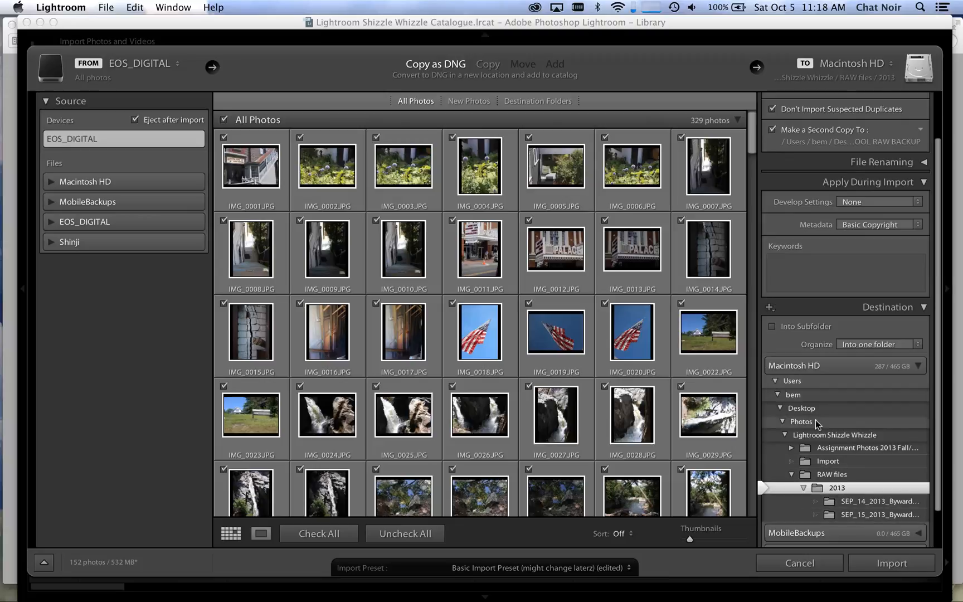
Step: Import into a new subfolder of the 2013 folder named AUG_1_2013_Lake Placid
{"action": "left_click", "coordinate": [772, 328]}
{"action": "left_click", "coordinate": [868, 328]}
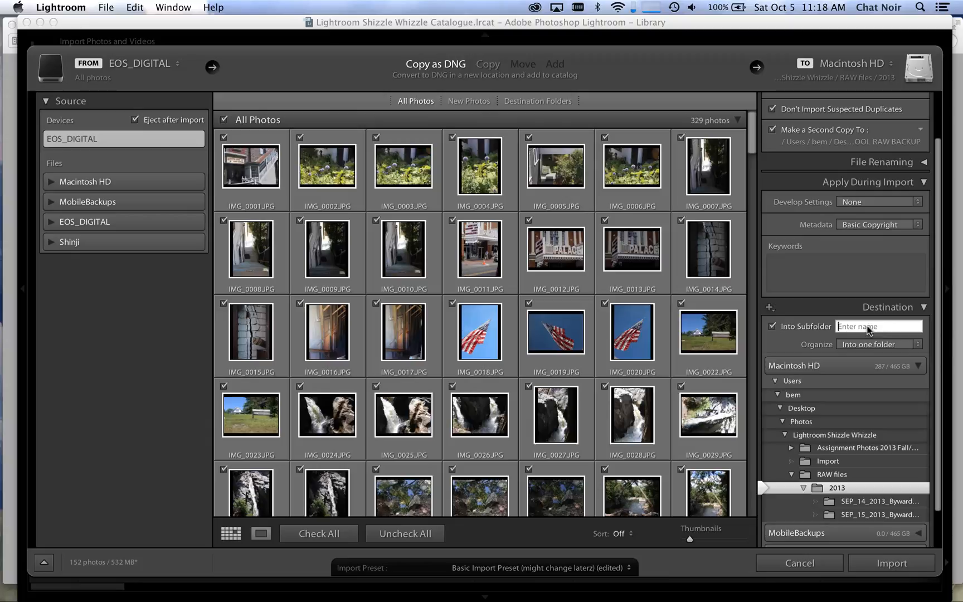
{"action": "type", "text": "AUG_1_2013"}
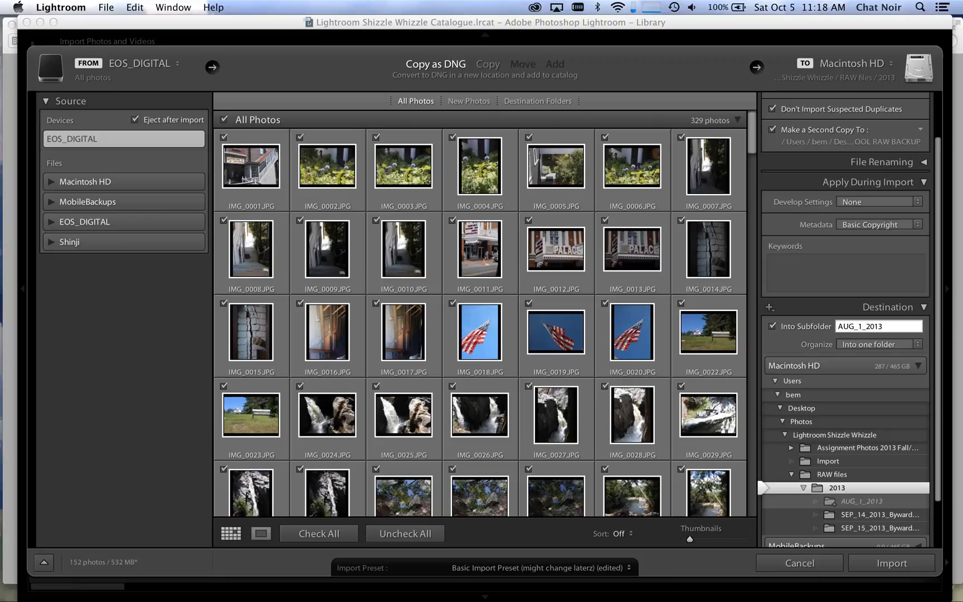
{"action": "type", "text": "Placid"}
Step: Uncheck all photos, and check only IMG_0093.JPG through IMG_0118.JPG for import
{"action": "scroll", "coordinate": [453, 178], "scroll_direction": "down", "scroll_amount": 5}
{"action": "scroll", "coordinate": [453, 177], "scroll_direction": "down", "scroll_amount": 7}
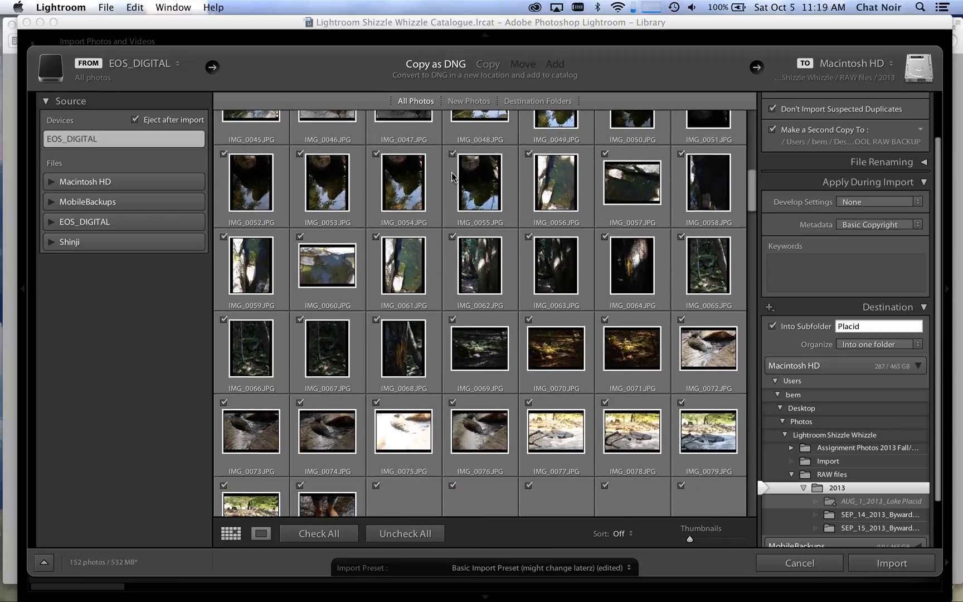
{"action": "scroll", "coordinate": [453, 177], "scroll_direction": "up", "scroll_amount": 3}
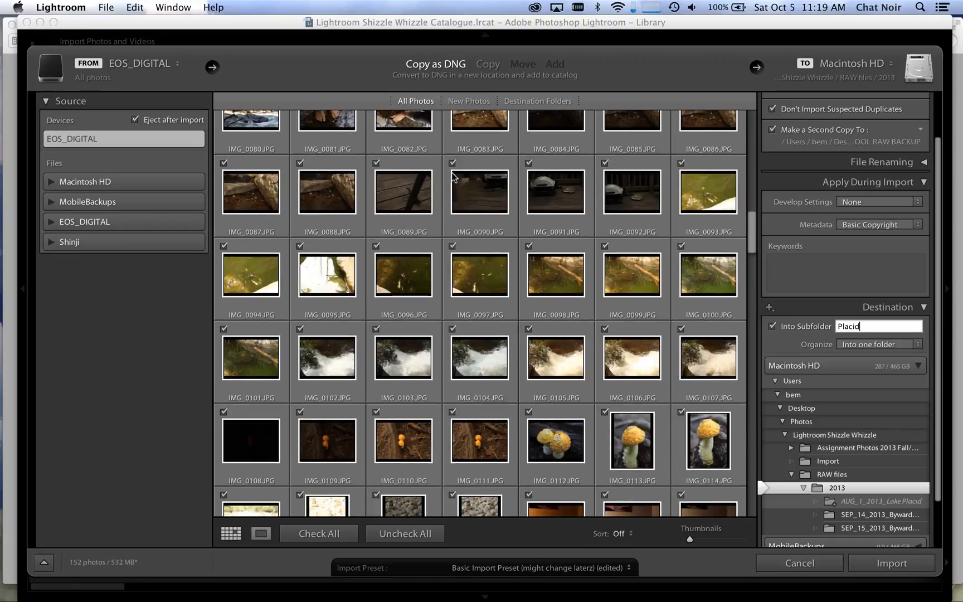
{"action": "scroll", "coordinate": [453, 177], "scroll_direction": "down", "scroll_amount": 2}
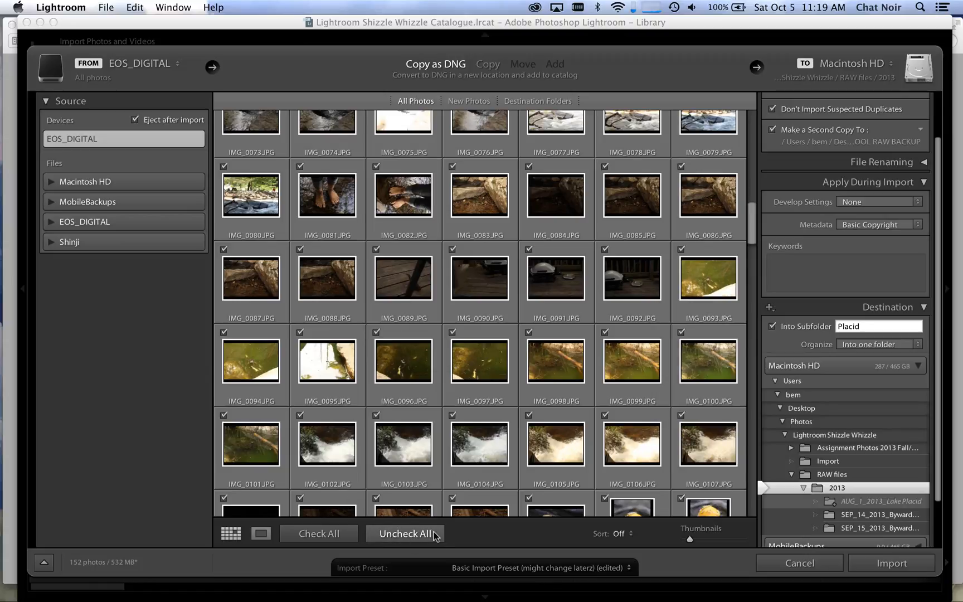
{"action": "left_click", "coordinate": [406, 534]}
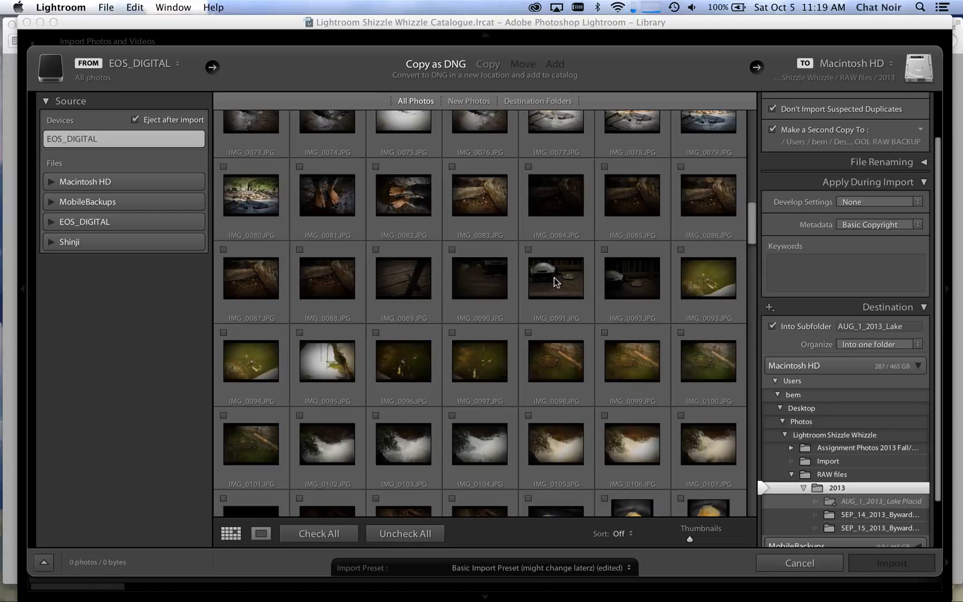
{"action": "scroll", "coordinate": [556, 282], "scroll_direction": "down", "scroll_amount": 3}
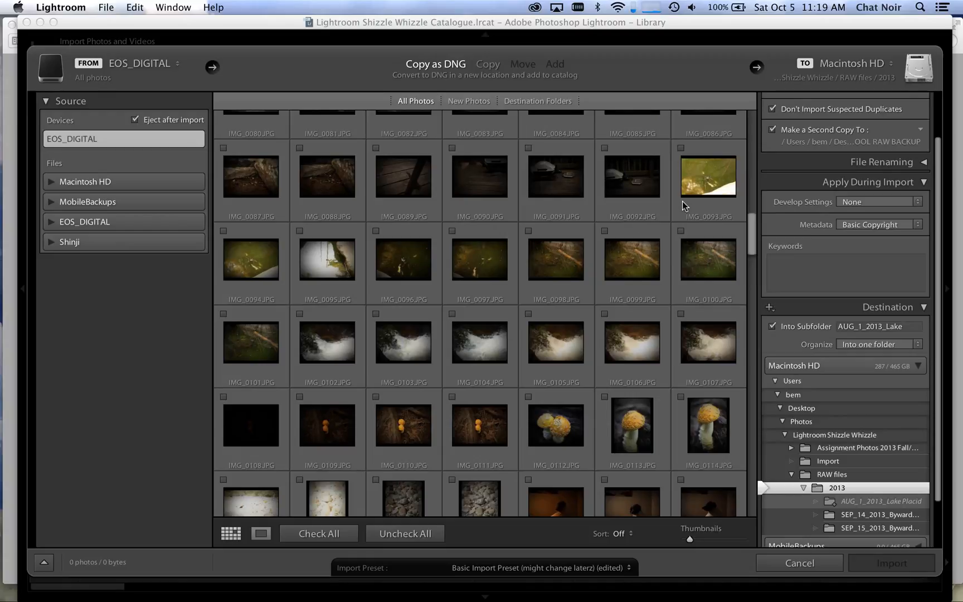
{"action": "left_click", "coordinate": [680, 207]}
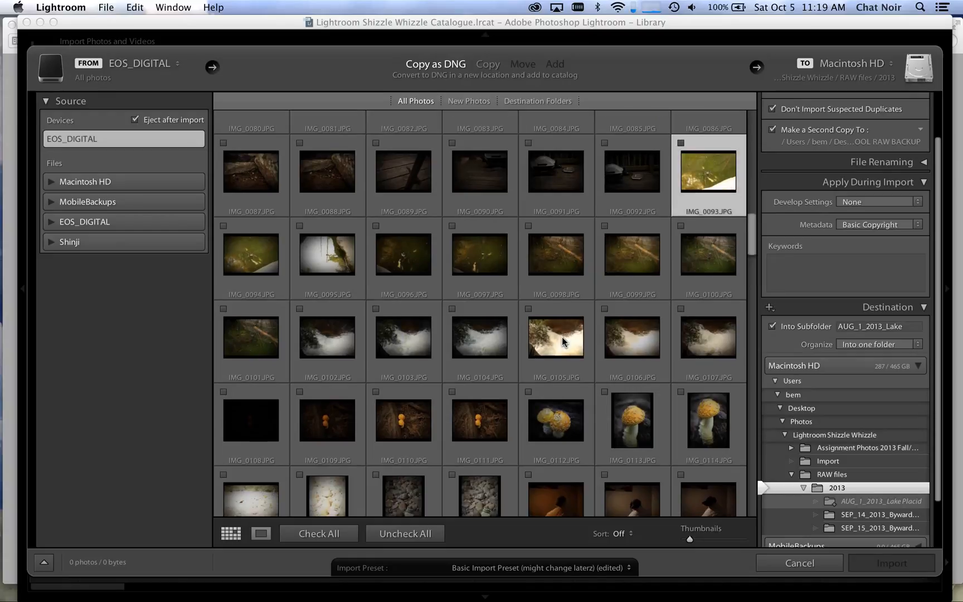
{"action": "scroll", "coordinate": [514, 461], "scroll_direction": "down", "scroll_amount": 1}
{"action": "left_click", "coordinate": [514, 462], "text": "shift"}
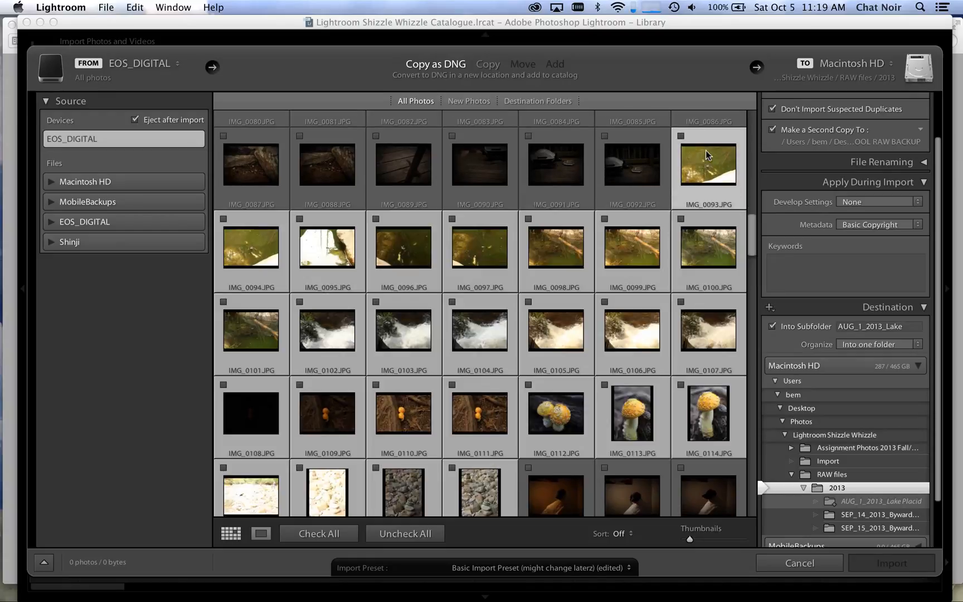
{"action": "left_click", "coordinate": [681, 136]}
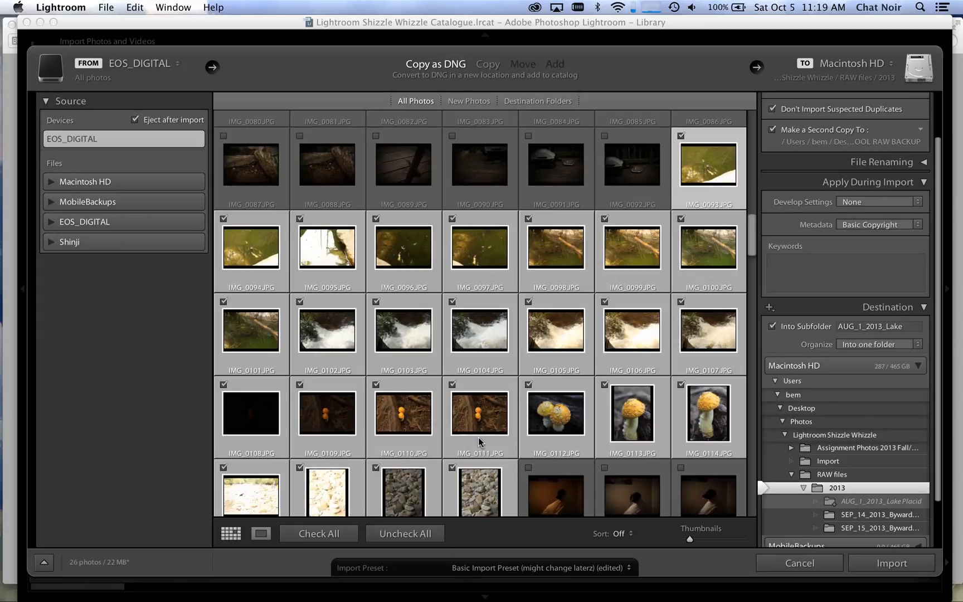
{"action": "scroll", "coordinate": [483, 445], "scroll_direction": "down", "scroll_amount": 3}
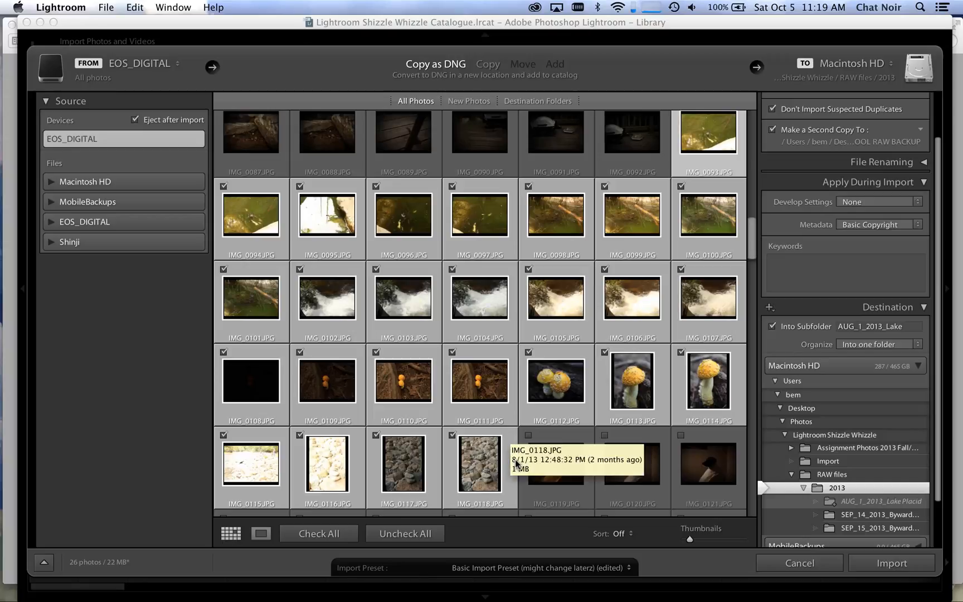
{"action": "scroll", "coordinate": [709, 239], "scroll_direction": "up", "scroll_amount": 2}
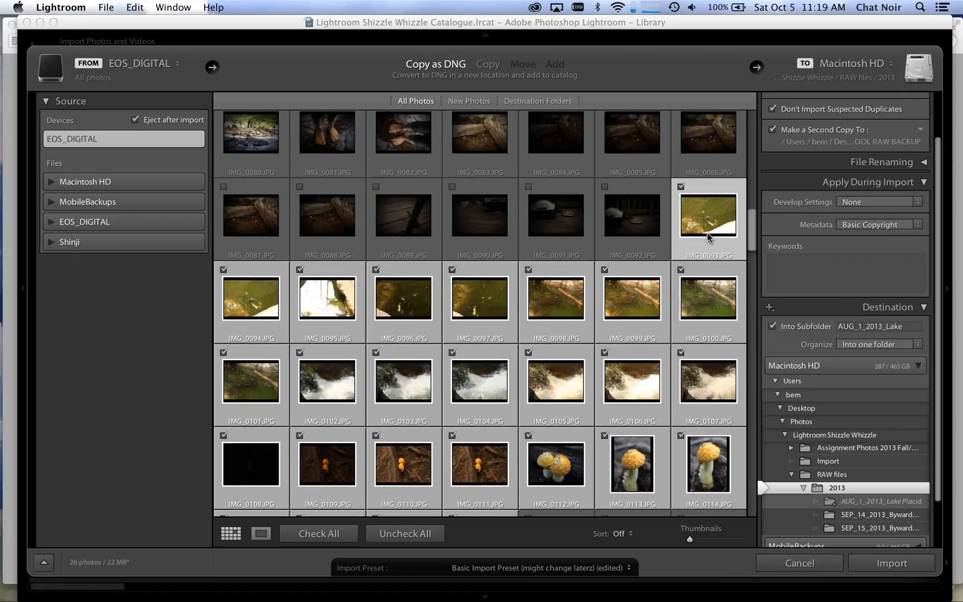
Step: Set the second copy location to the Lake Placid camping folder inside Lightroom Shizzle Whizzle on the Shinji drive
{"action": "scroll", "coordinate": [813, 170], "scroll_direction": "up", "scroll_amount": 2}
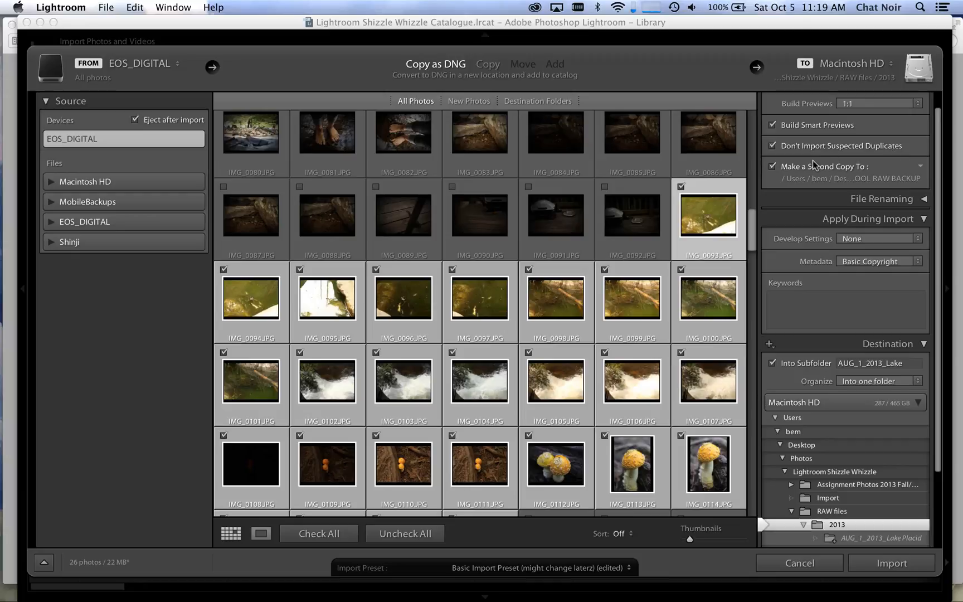
{"action": "left_click", "coordinate": [899, 180]}
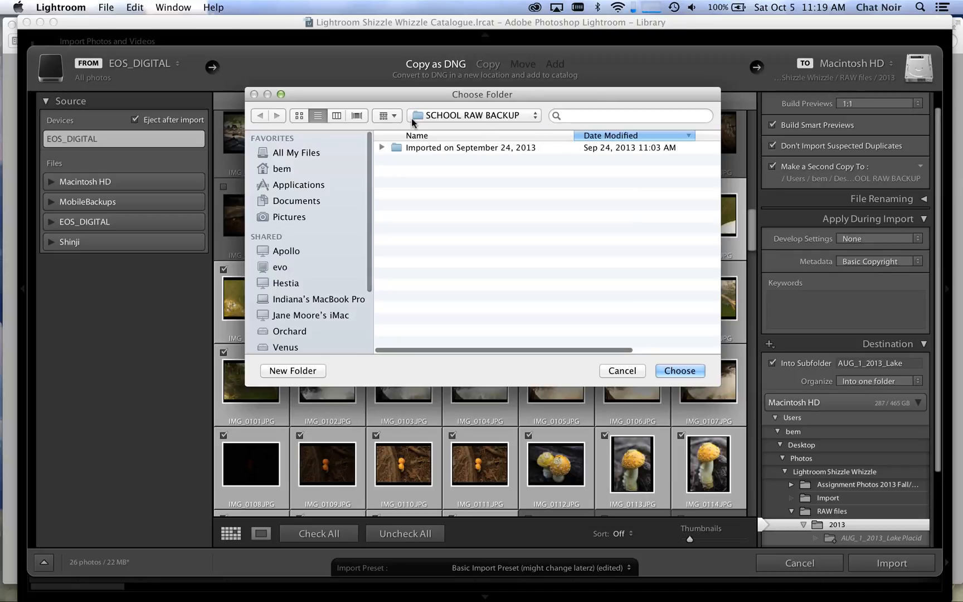
{"action": "scroll", "coordinate": [338, 224], "scroll_direction": "down", "scroll_amount": 5}
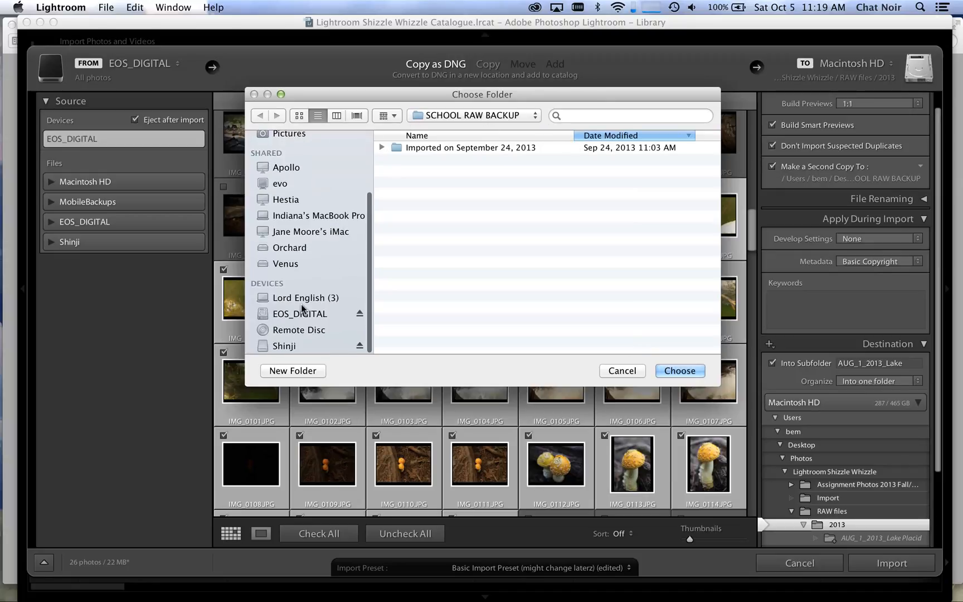
{"action": "left_click", "coordinate": [304, 345]}
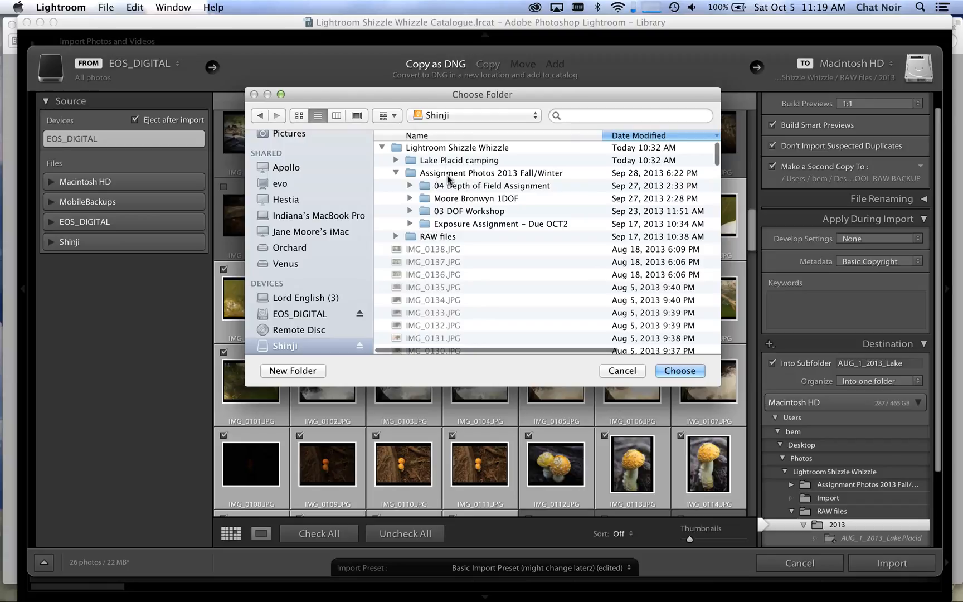
{"action": "left_click", "coordinate": [447, 160]}
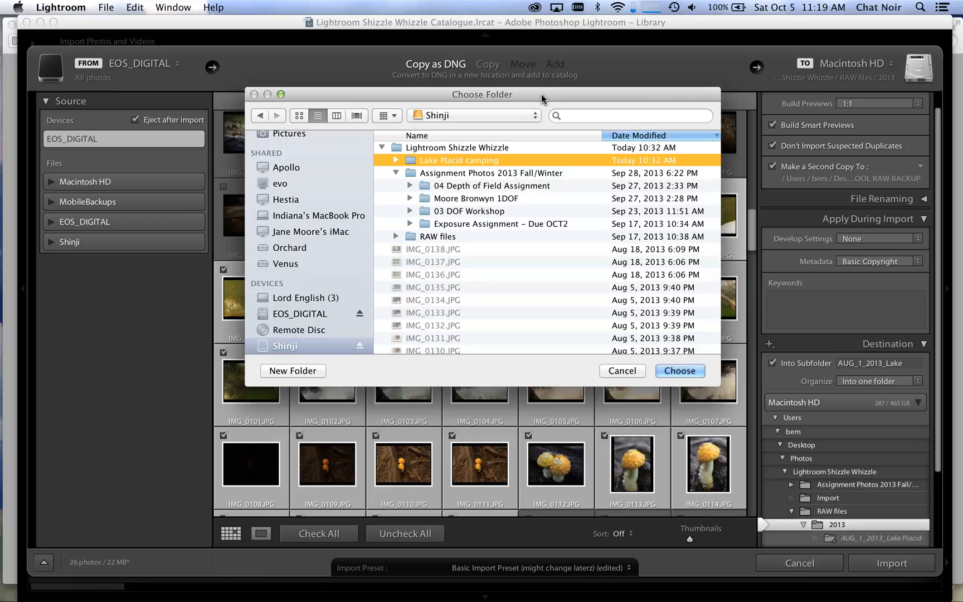
{"action": "left_click_drag", "start_coordinate": [540, 94], "coordinate": [551, 63]}
{"action": "left_click", "coordinate": [697, 337]}
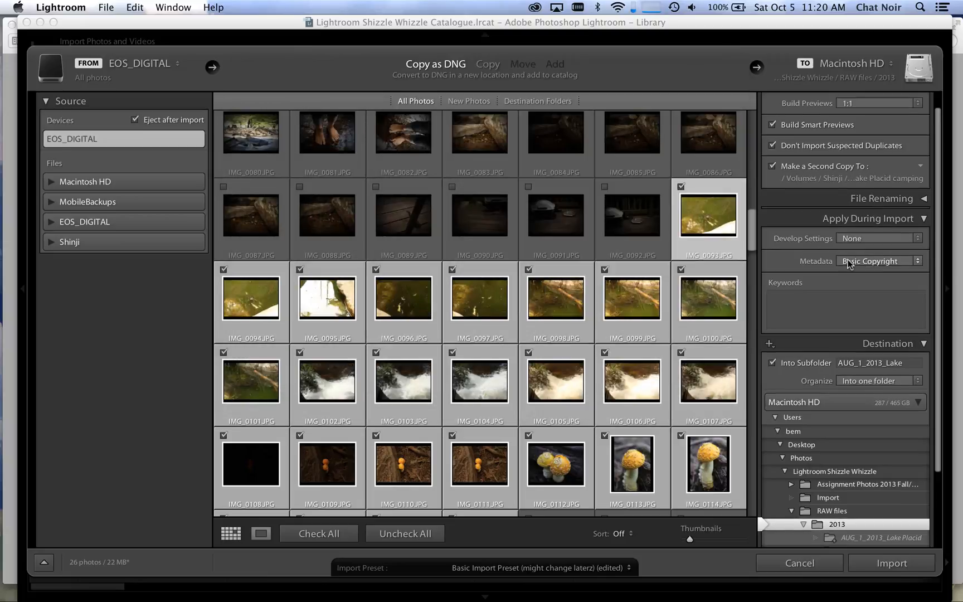
Step: Enter the import keywords nature, lake placid and vacation
{"action": "scroll", "coordinate": [848, 264], "scroll_direction": "down", "scroll_amount": 1}
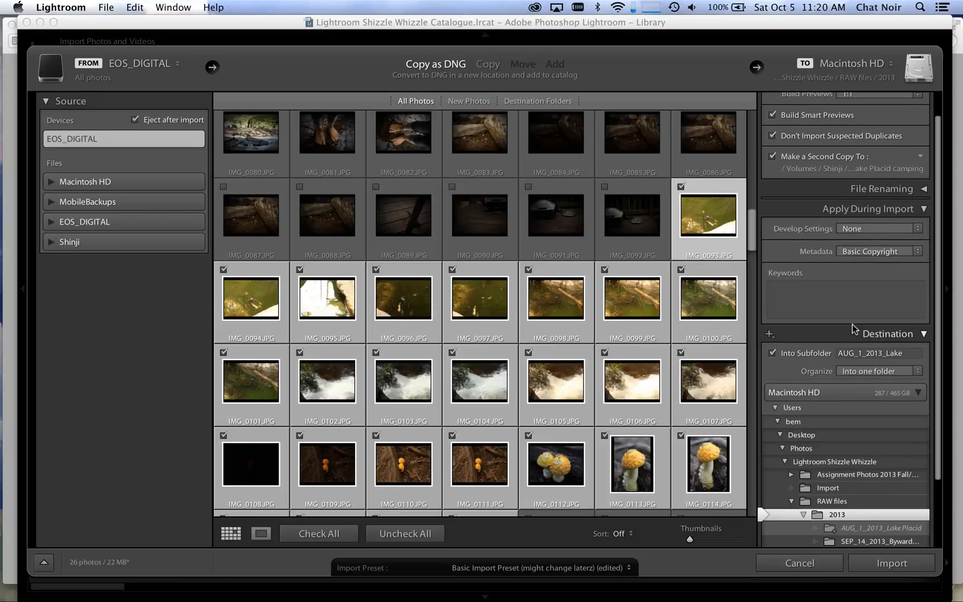
{"action": "left_click", "coordinate": [805, 300]}
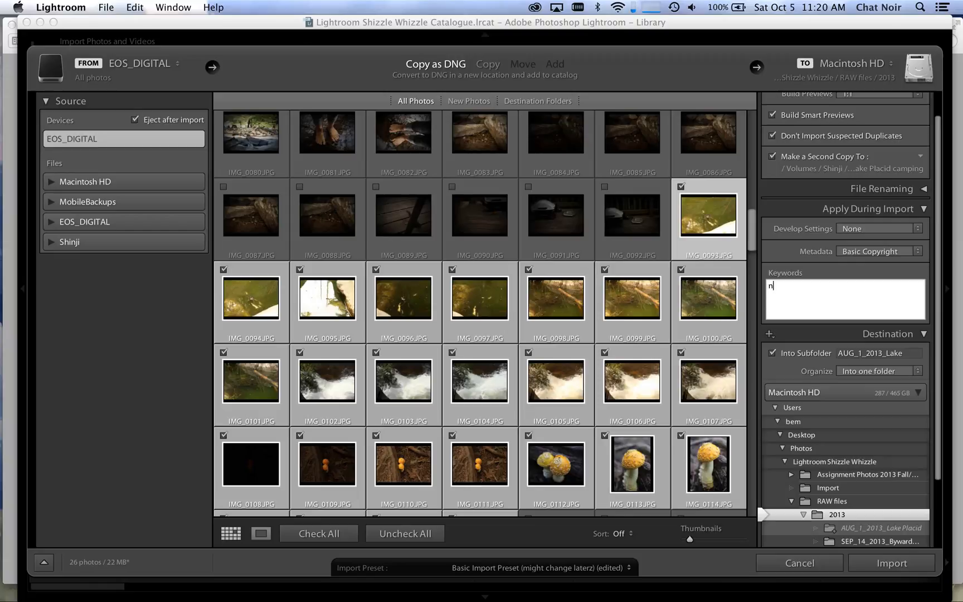
{"action": "type", "text": "nature,"}
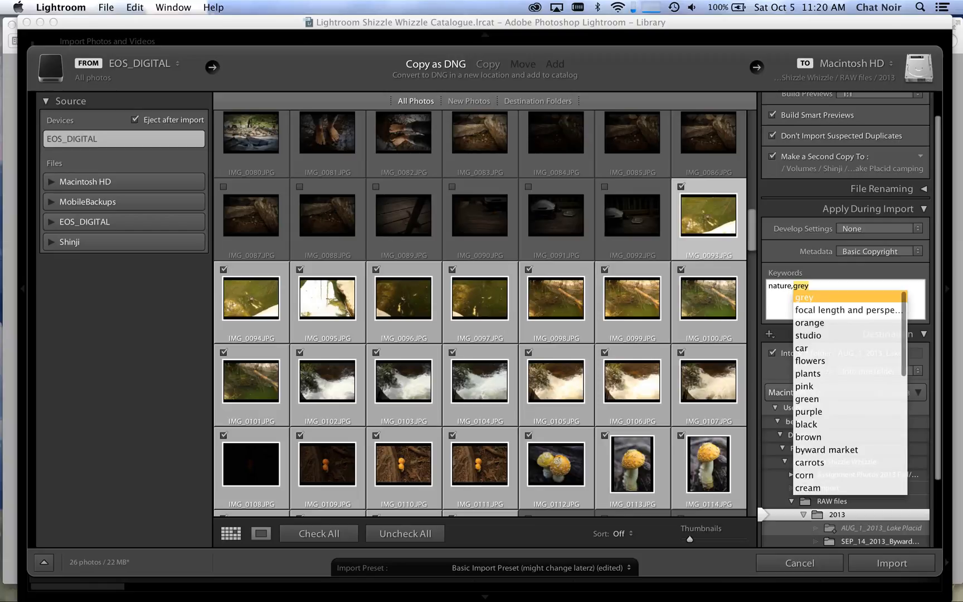
{"action": "type", "text": "lake placid,vacation"}
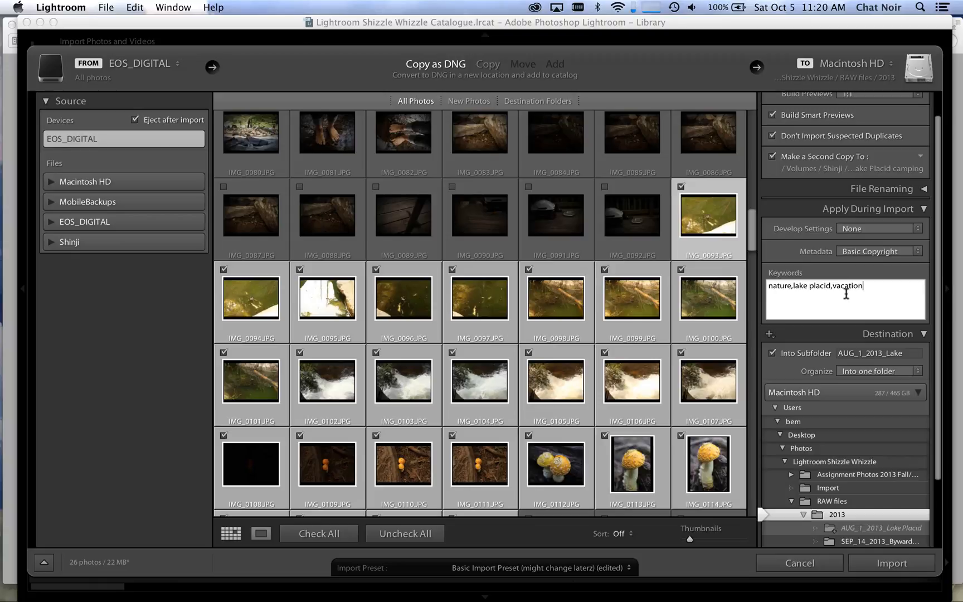
Step: Start importing the checked photos with the current import settings
{"action": "scroll", "coordinate": [619, 351], "scroll_direction": "down", "scroll_amount": 3}
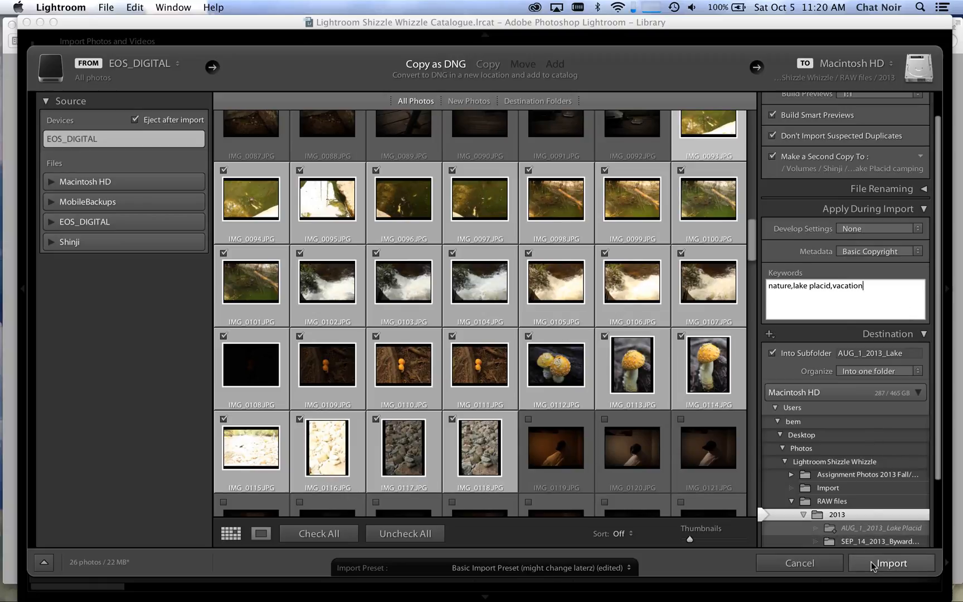
{"action": "key", "text": "alt"}
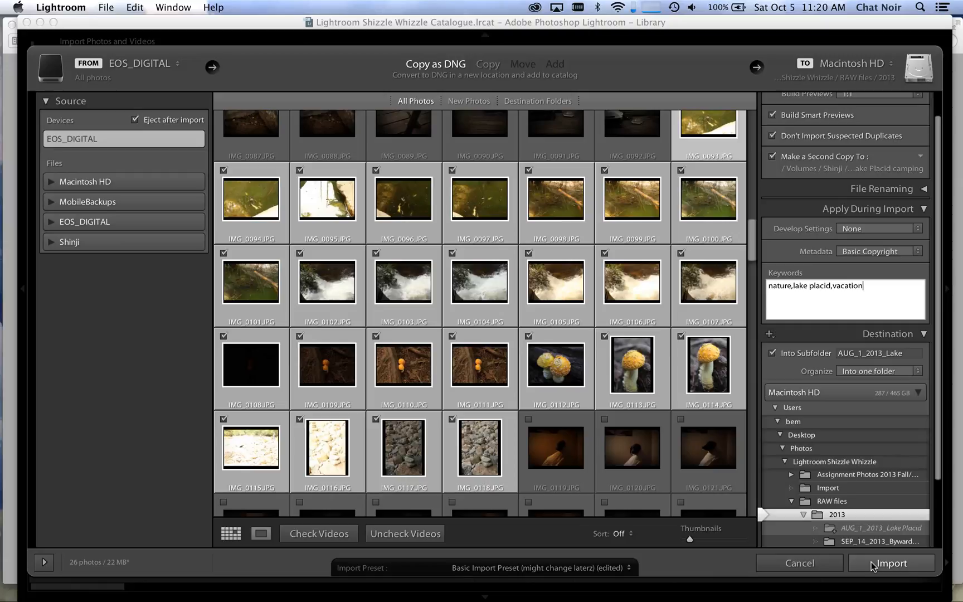
{"action": "left_click", "coordinate": [873, 564]}
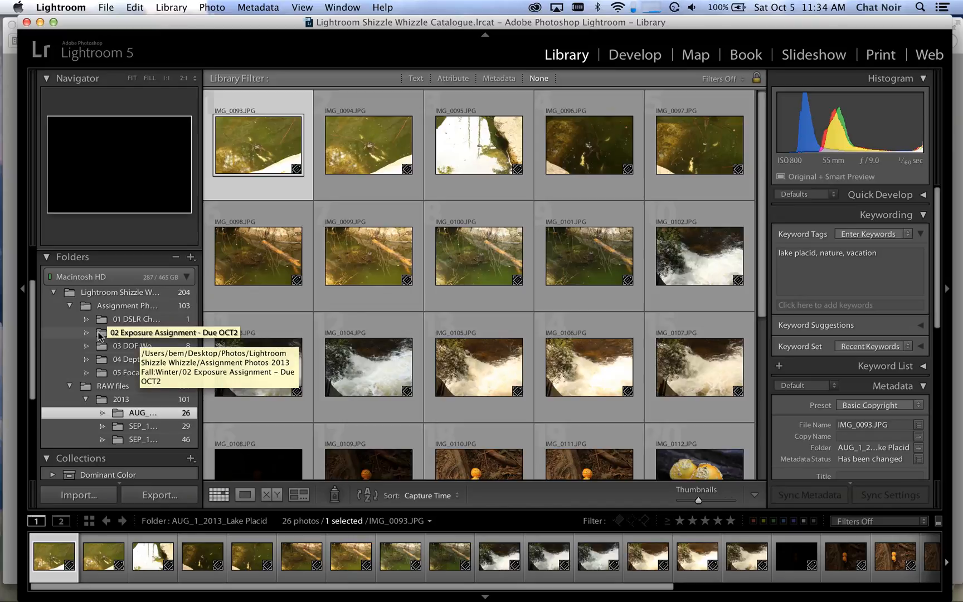
Step: Show the photos in the 02 Exposure Assignment - Due OCT2 folder
{"action": "left_click", "coordinate": [134, 333]}
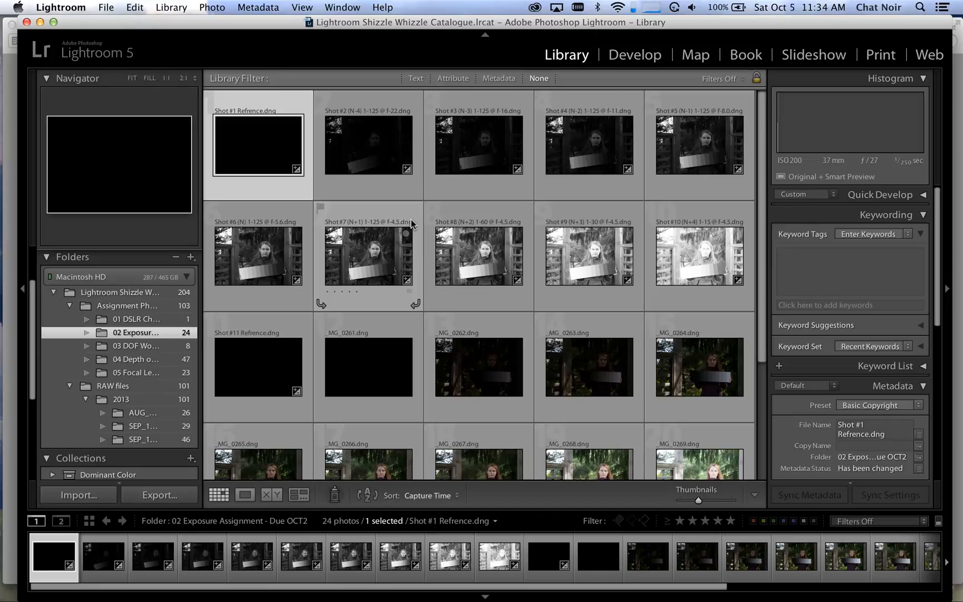
Step: Show the photos in the AUG_1_2013_Lake Placid folder and look through them for bad exposures
{"action": "left_click", "coordinate": [150, 413]}
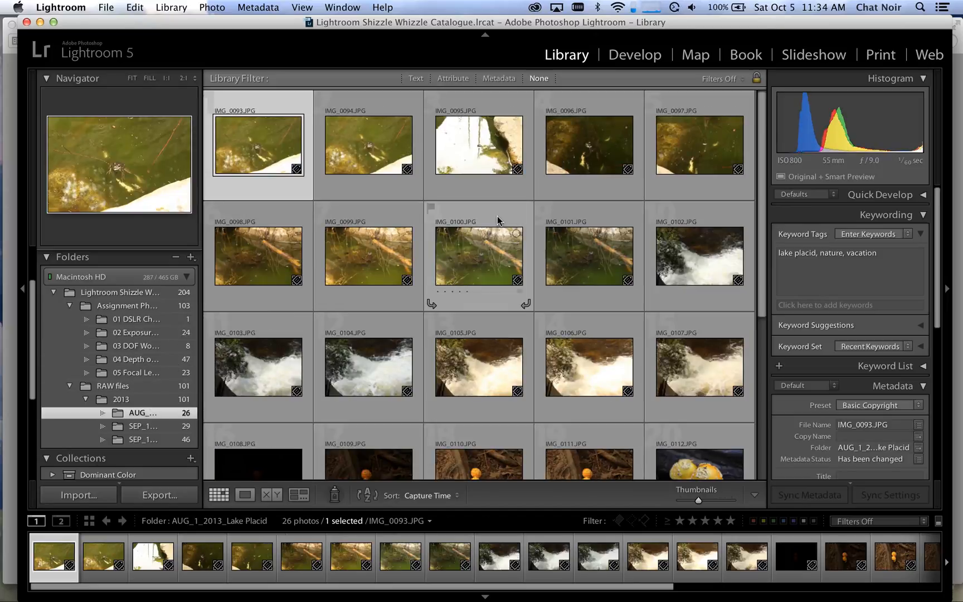
{"action": "scroll", "coordinate": [438, 200], "scroll_direction": "down", "scroll_amount": 2}
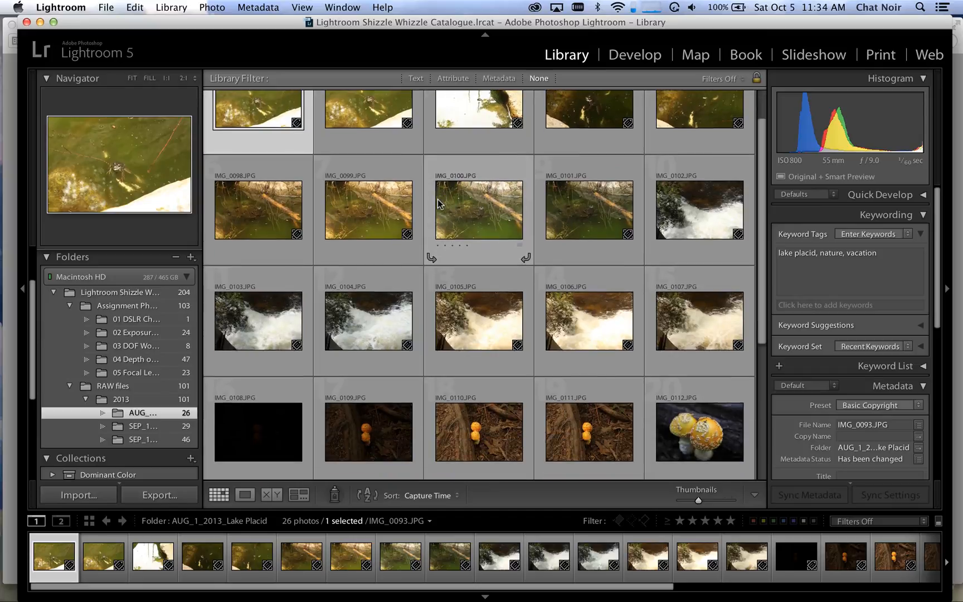
{"action": "scroll", "coordinate": [438, 201], "scroll_direction": "down", "scroll_amount": 3}
{"action": "scroll", "coordinate": [438, 202], "scroll_direction": "down", "scroll_amount": 2}
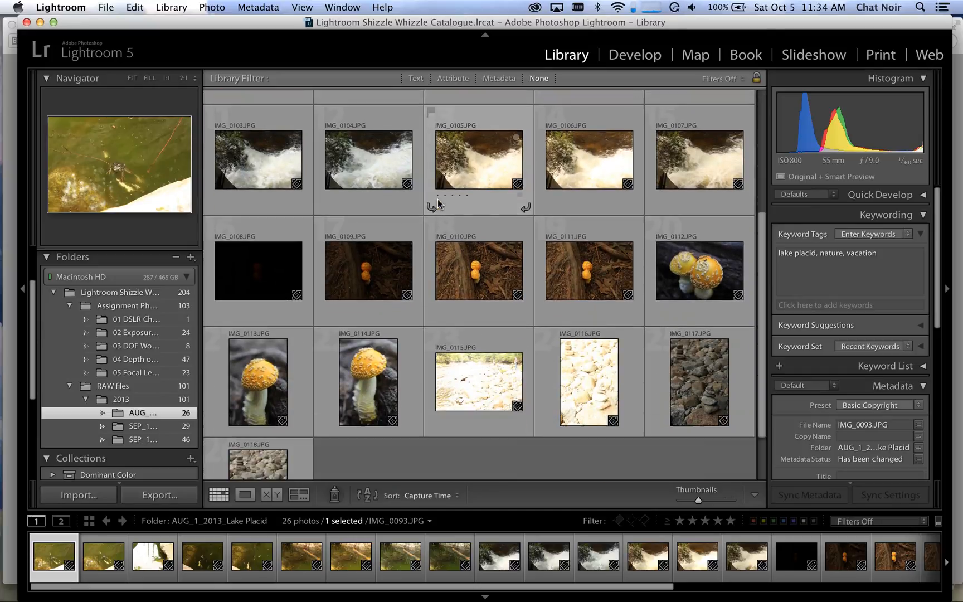
{"action": "scroll", "coordinate": [438, 203], "scroll_direction": "down", "scroll_amount": 2}
{"action": "scroll", "coordinate": [423, 330], "scroll_direction": "up", "scroll_amount": 2}
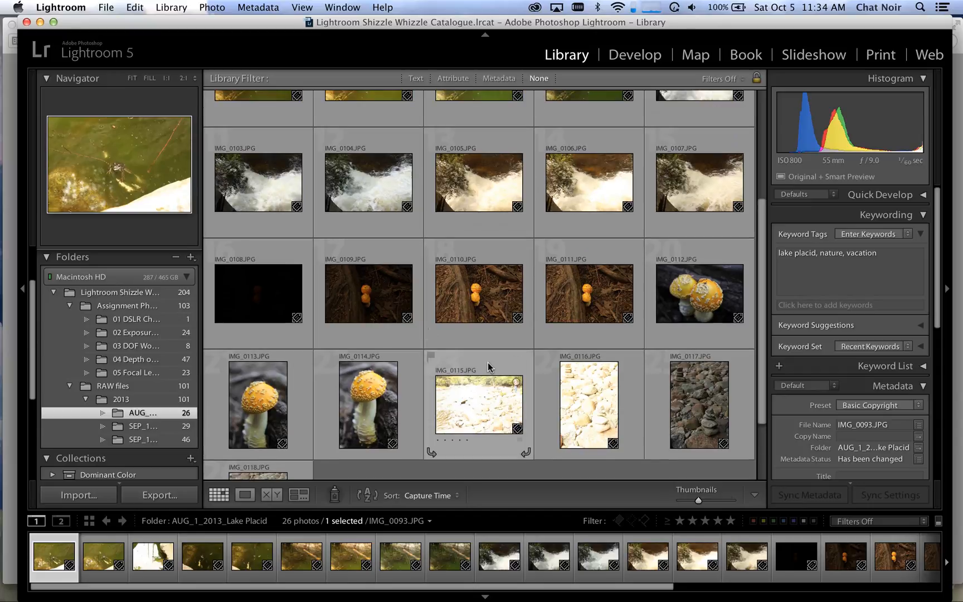
Step: Flag the badly exposed photos IMG_0095, IMG_0108, IMG_0109, IMG_0115 and IMG_0116 as rejected, and clear the selection
{"action": "left_click", "coordinate": [488, 361]}
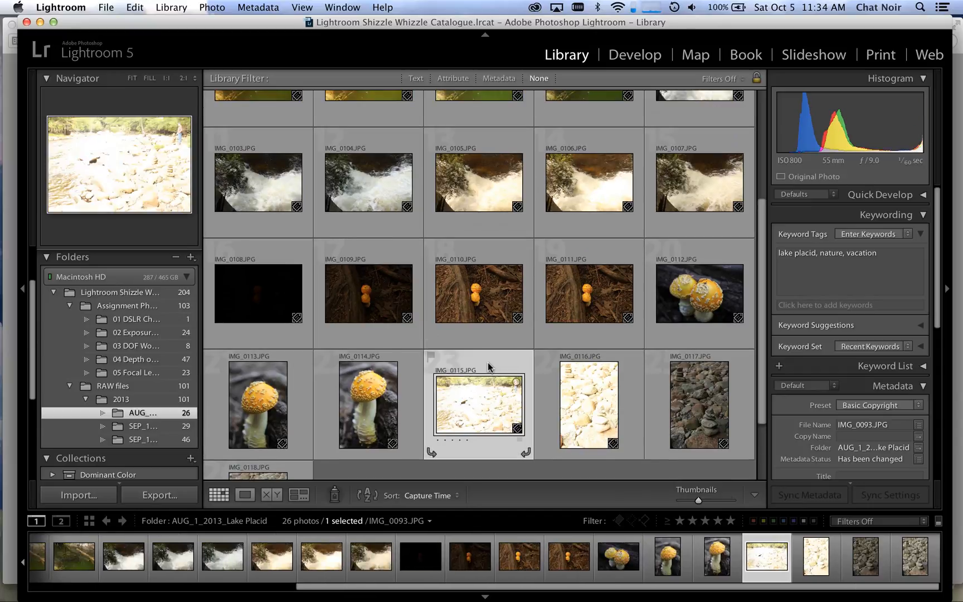
{"action": "left_click", "coordinate": [282, 243], "text": "super"}
{"action": "scroll", "coordinate": [483, 225], "scroll_direction": "up", "scroll_amount": 3}
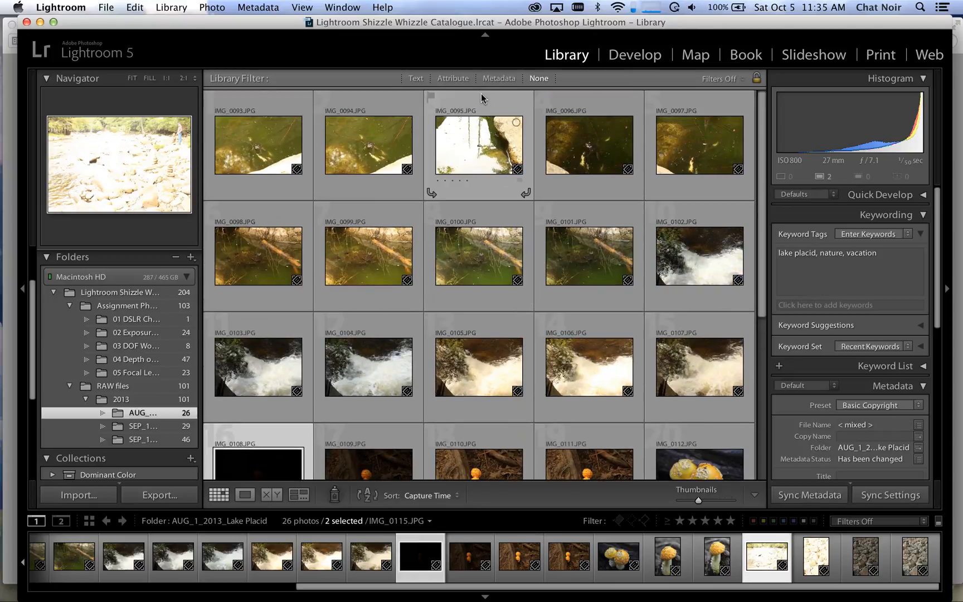
{"action": "scroll", "coordinate": [482, 114], "scroll_direction": "down", "scroll_amount": 4}
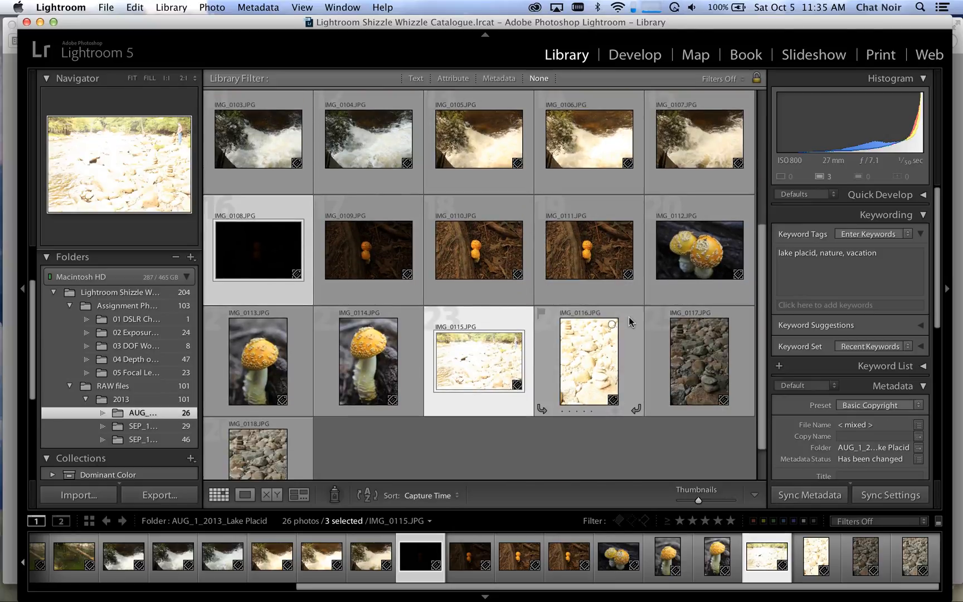
{"action": "left_click", "coordinate": [614, 324], "text": "super"}
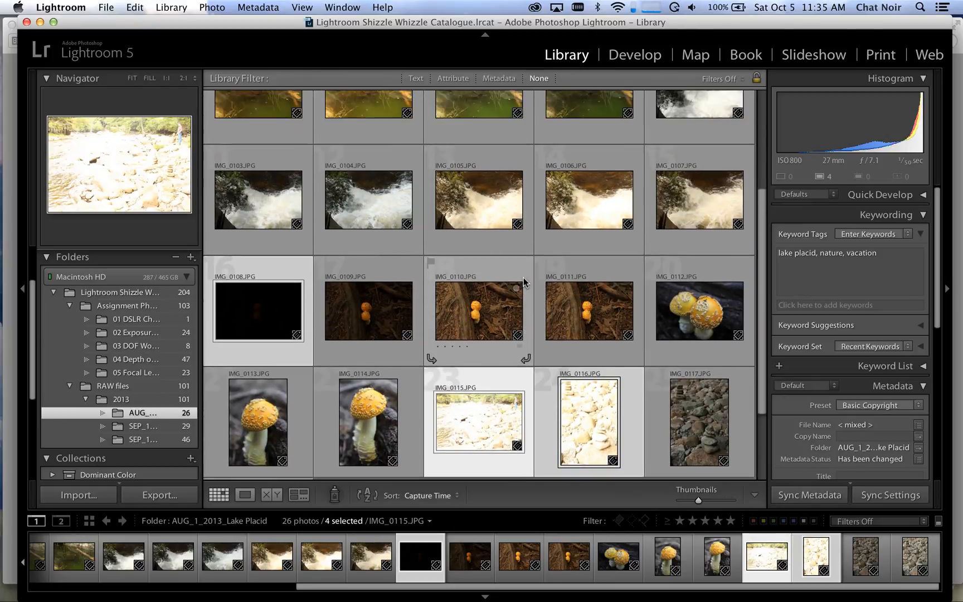
{"action": "scroll", "coordinate": [524, 278], "scroll_direction": "up", "scroll_amount": 3}
{"action": "left_click", "coordinate": [386, 296], "text": "super"}
{"action": "left_click", "coordinate": [508, 286], "text": "super"}
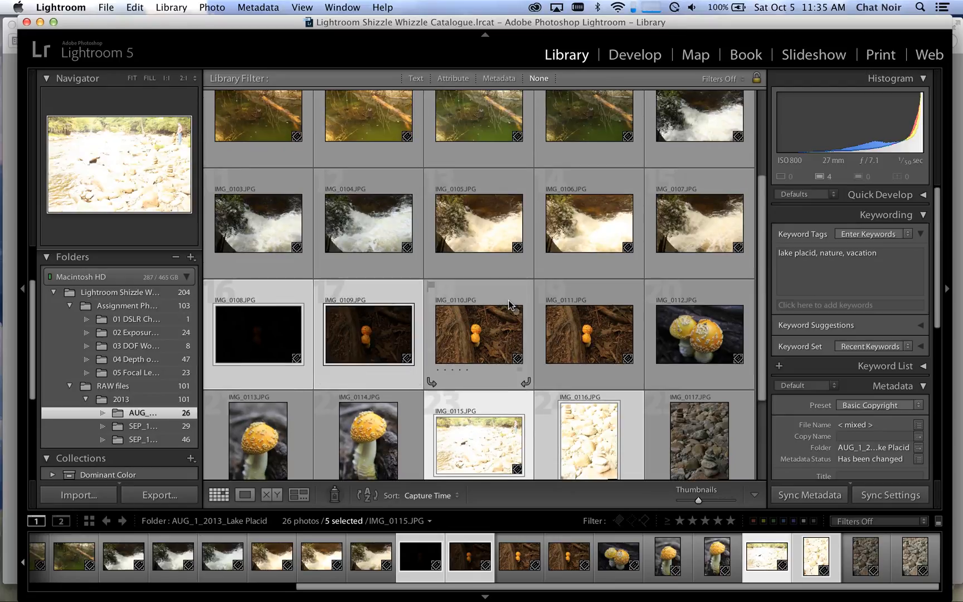
{"action": "scroll", "coordinate": [508, 302], "scroll_direction": "up", "scroll_amount": 1}
{"action": "key", "text": "x"}
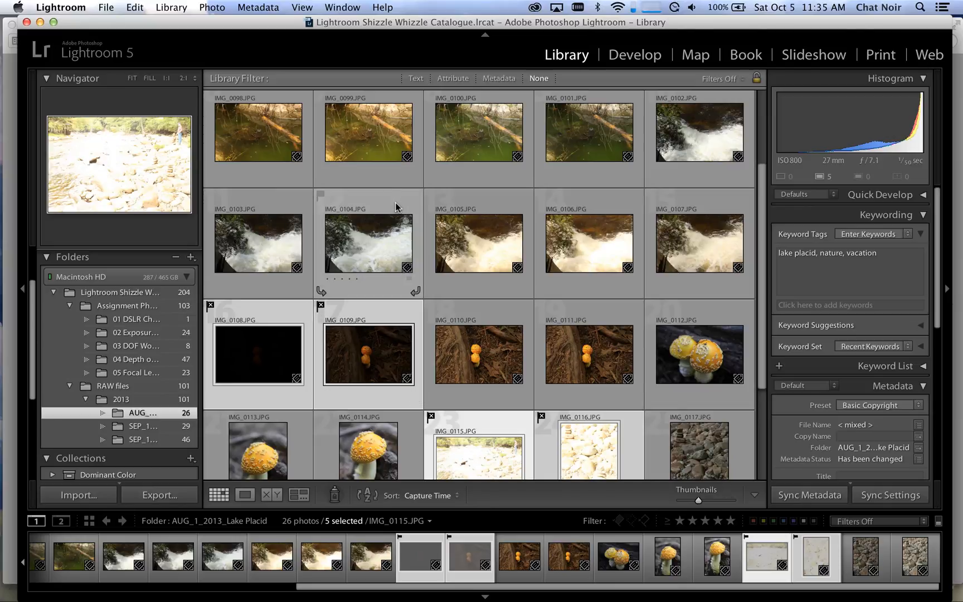
{"action": "key", "text": "super+d"}
{"action": "scroll", "coordinate": [390, 279], "scroll_direction": "up", "scroll_amount": 2}
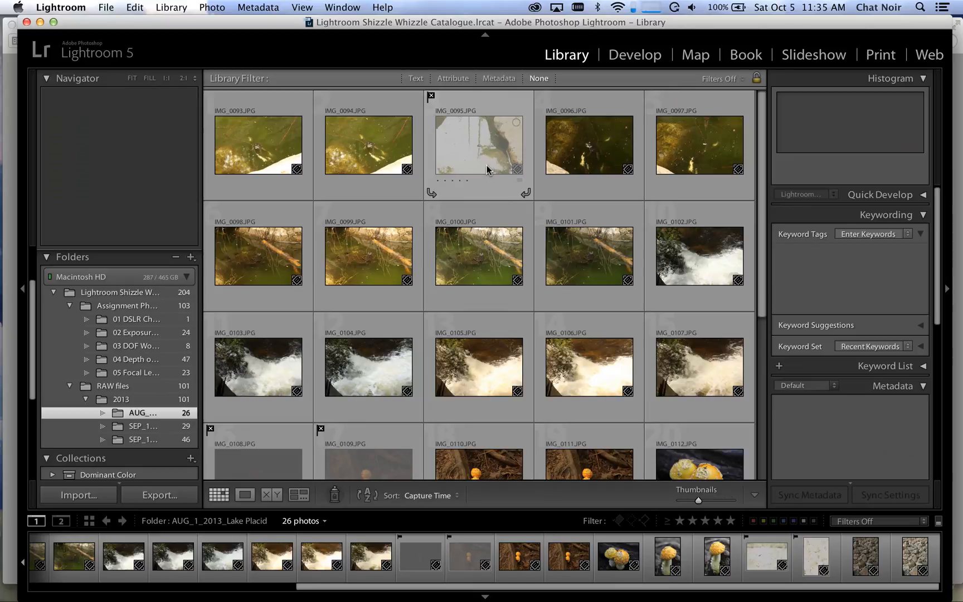
Step: Rename all photos in the folder using the 2013 Name Convention template with custom text Lake Placid, and clear the selection
{"action": "key", "text": "alt"}
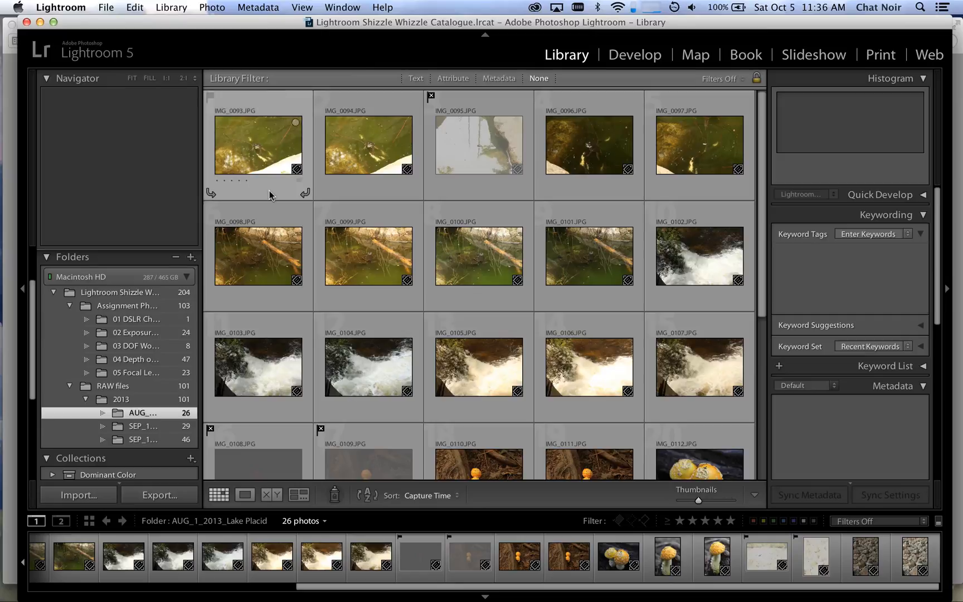
{"action": "key", "text": "super+a"}
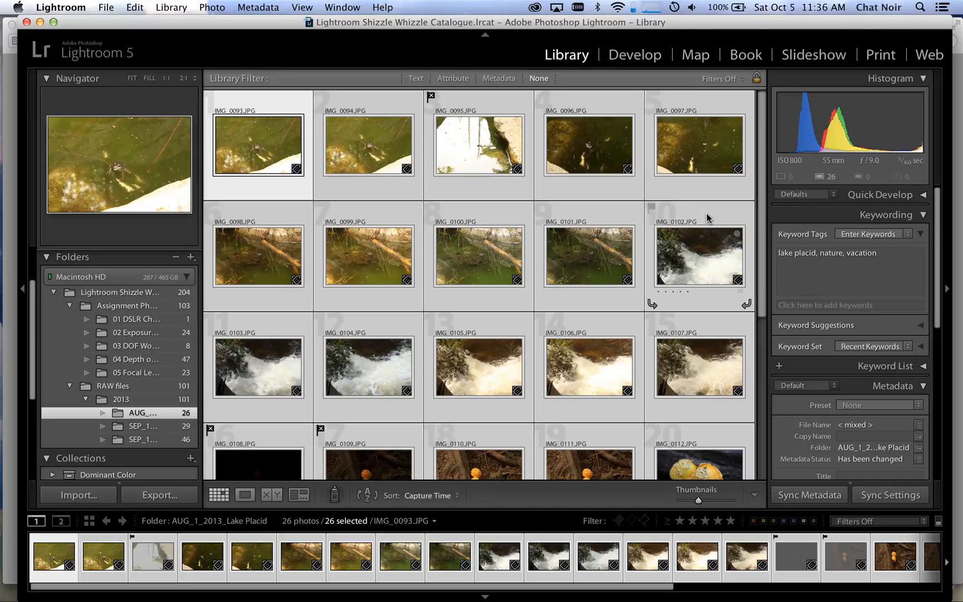
{"action": "key", "text": "F2"}
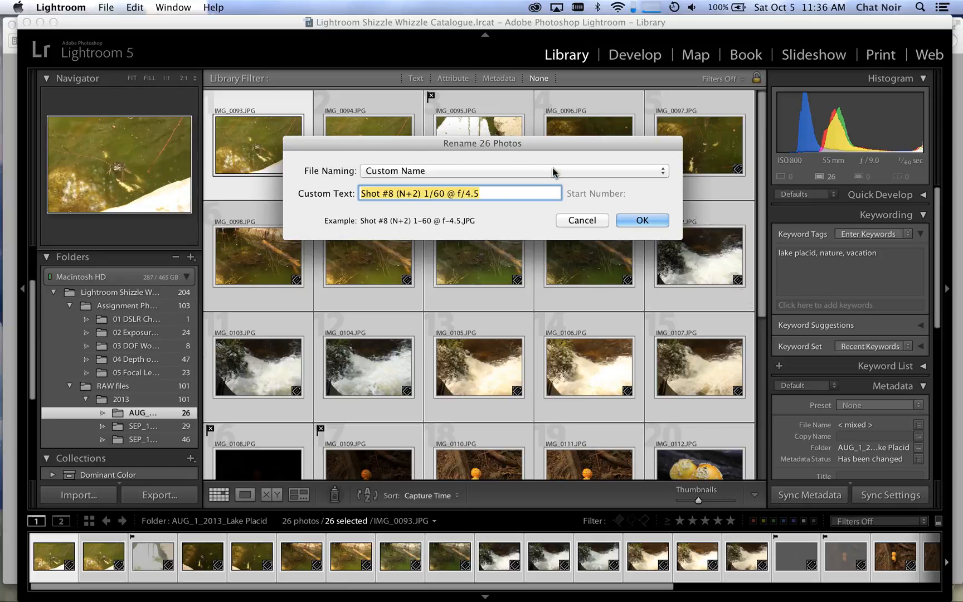
{"action": "left_click_drag", "start_coordinate": [554, 139], "coordinate": [554, 195]}
{"action": "left_click", "coordinate": [407, 224]}
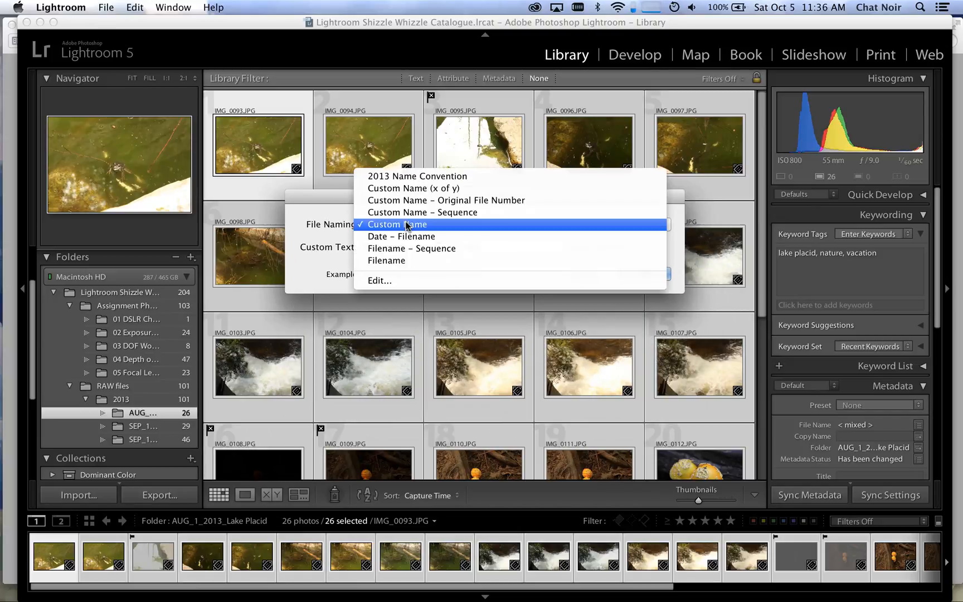
{"action": "left_click", "coordinate": [420, 177]}
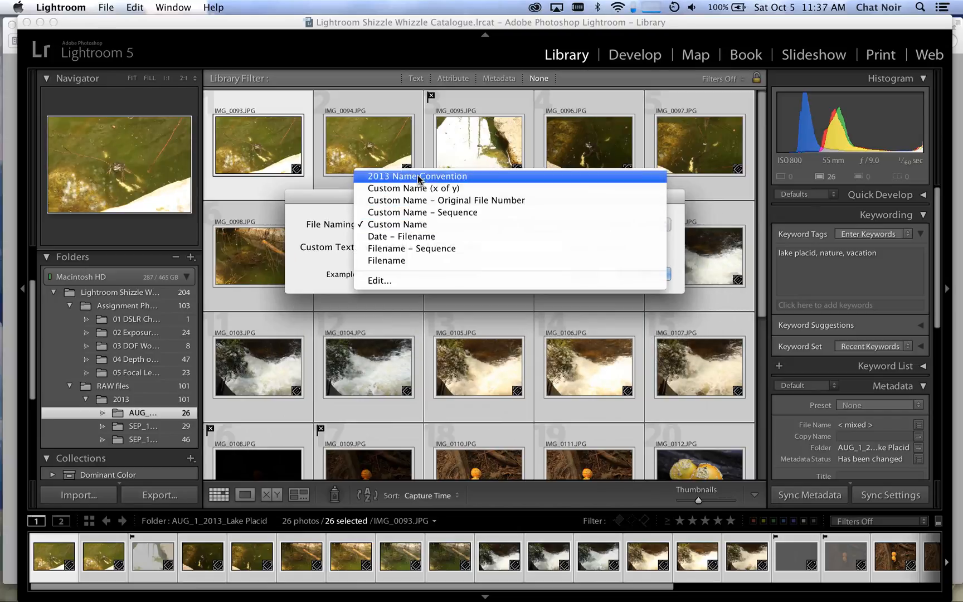
{"action": "triple_click", "coordinate": [453, 247]}
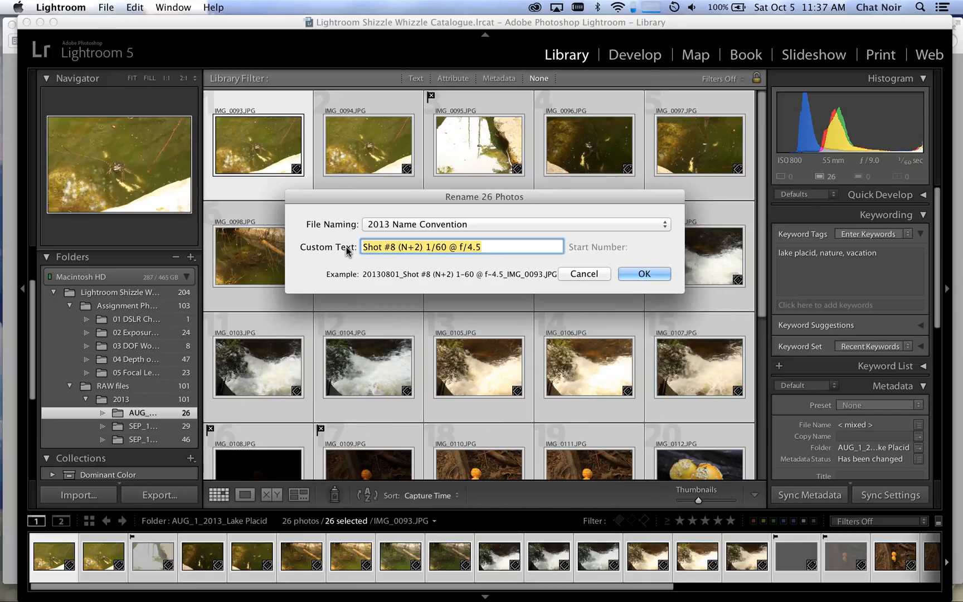
{"action": "key", "text": "BackSpace"}
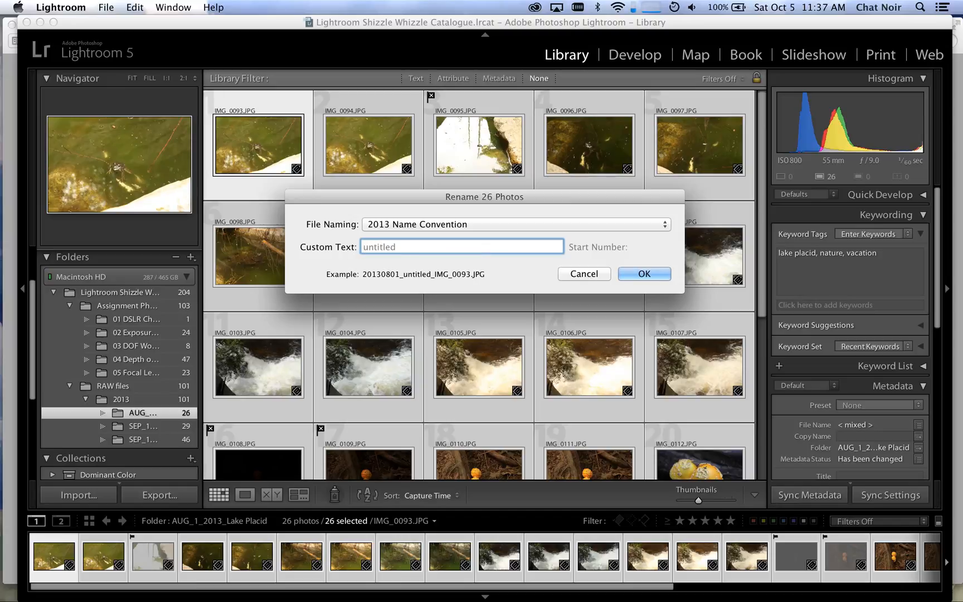
{"action": "type", "text": "Lake Placid"}
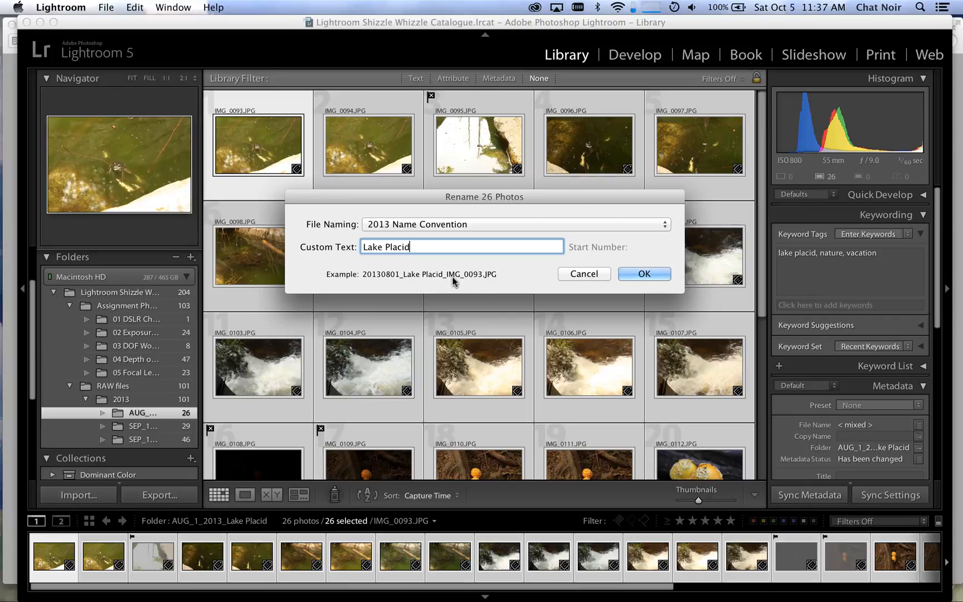
{"action": "left_click", "coordinate": [654, 274]}
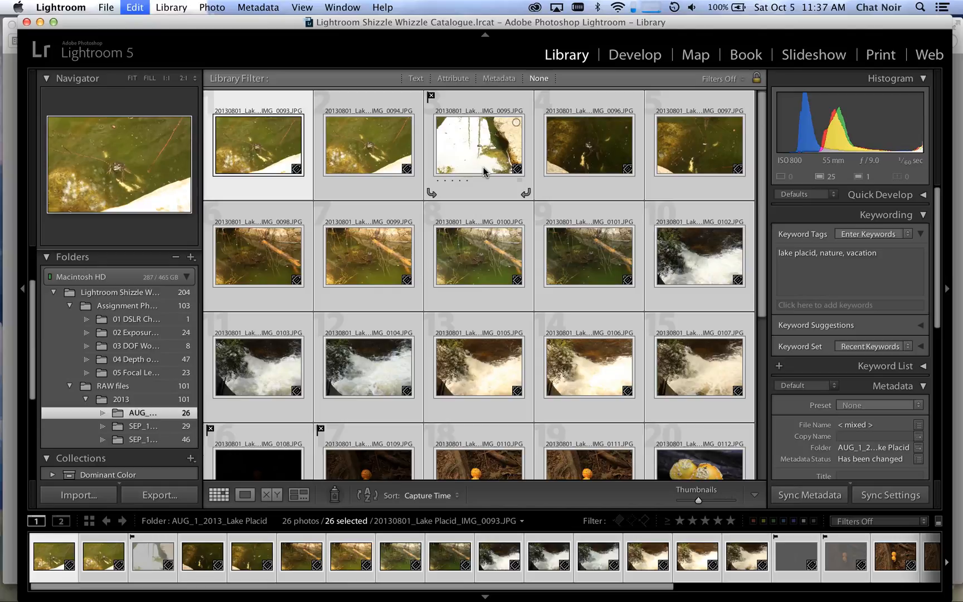
{"action": "key", "text": "super+d"}
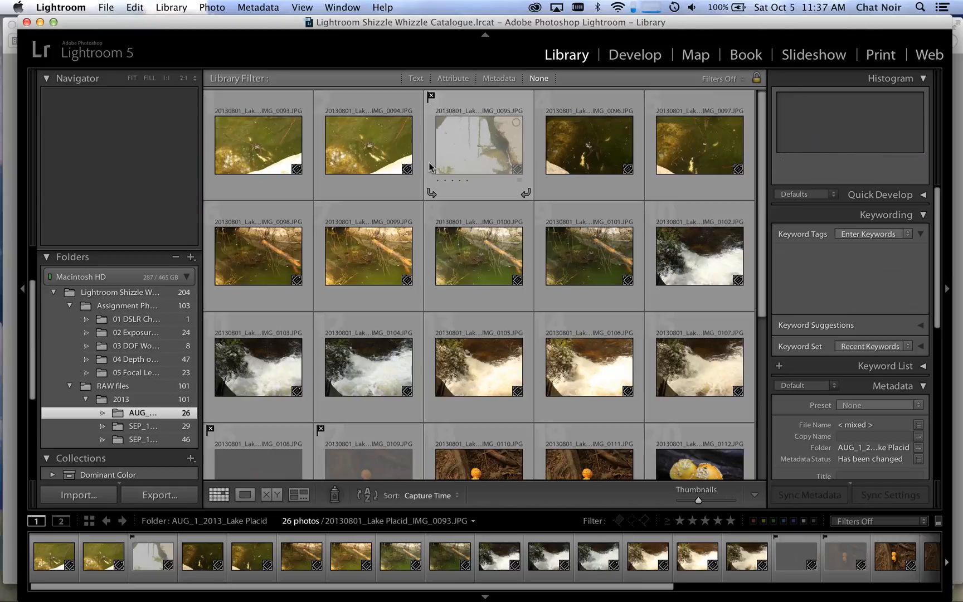
Step: Add the keywords frog, green, pond and rock pool to the pond photos IMG_0093 through IMG_0101, leaving out the rejected IMG_0095
{"action": "key", "text": "alt"}
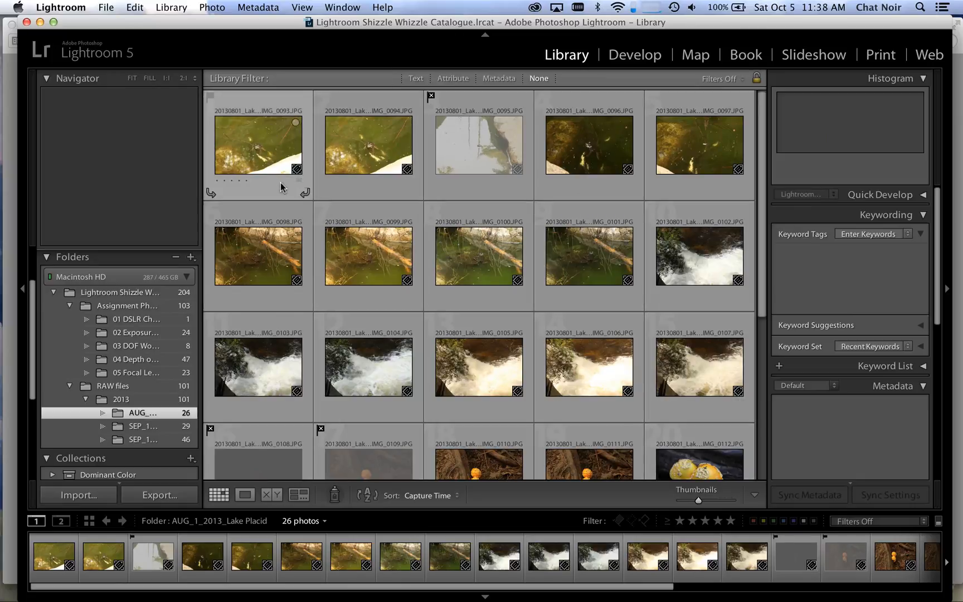
{"action": "left_click", "coordinate": [294, 183]}
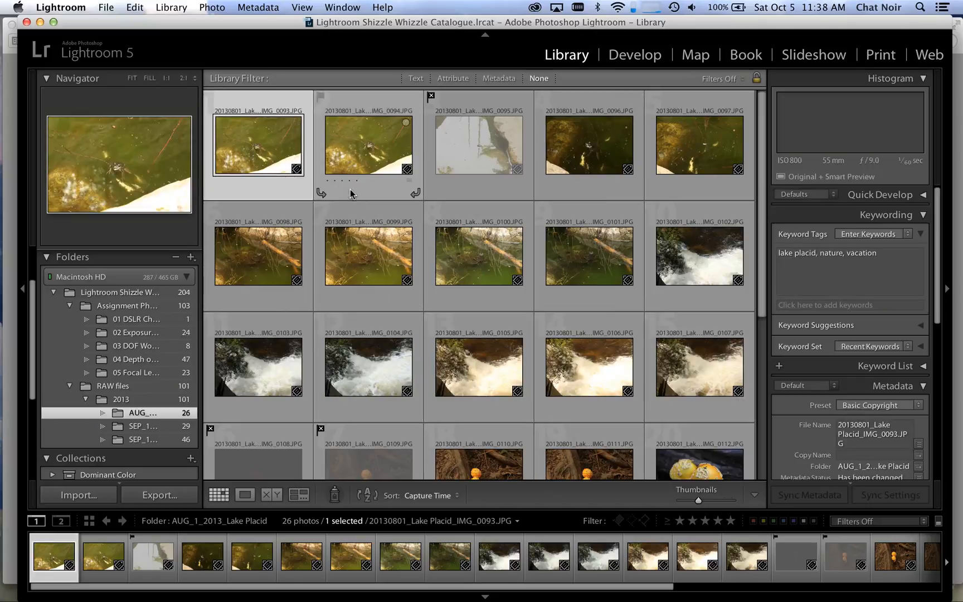
{"action": "left_click", "coordinate": [388, 192], "text": "shift"}
{"action": "left_click", "coordinate": [586, 187], "text": "super"}
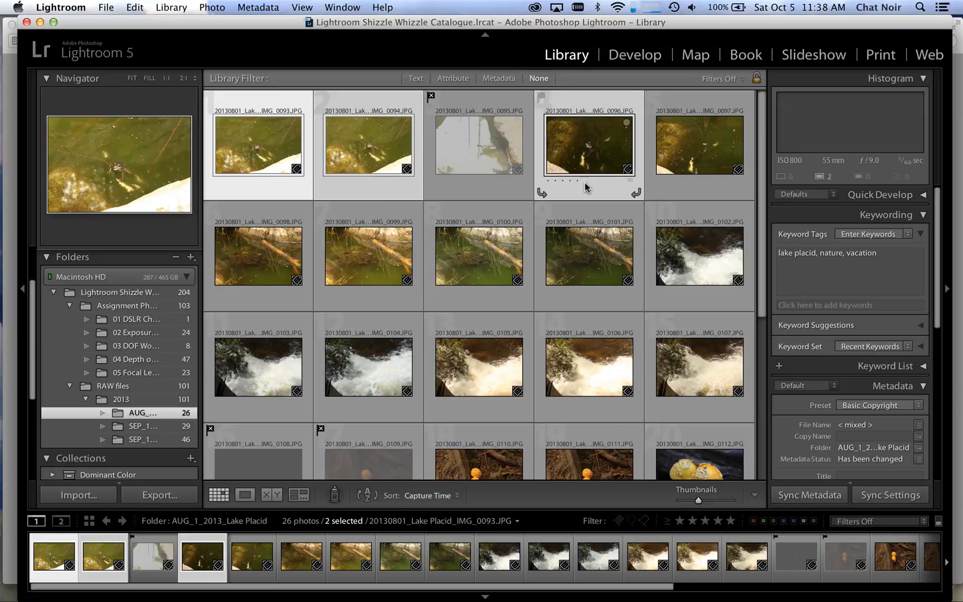
{"action": "left_click", "coordinate": [689, 190], "text": "super"}
{"action": "left_click", "coordinate": [572, 305], "text": "super"}
{"action": "left_click", "coordinate": [460, 306], "text": "super"}
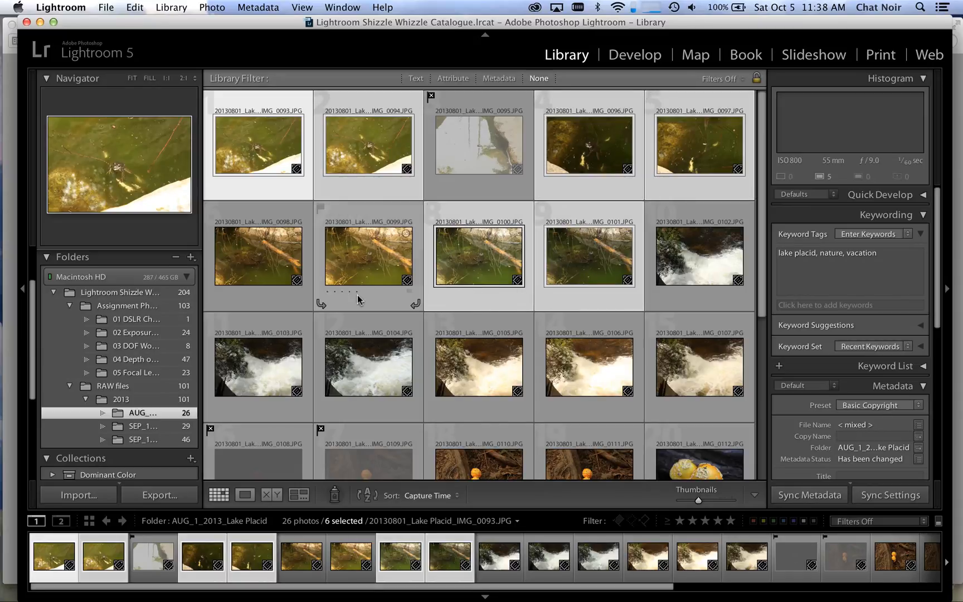
{"action": "left_click", "coordinate": [352, 301], "text": "super"}
{"action": "left_click", "coordinate": [262, 305], "text": "super"}
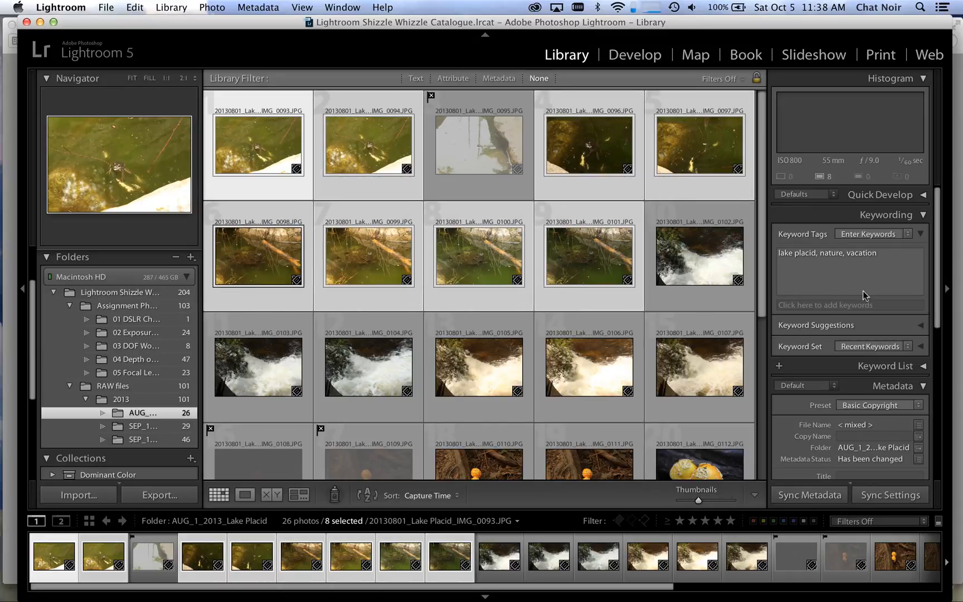
{"action": "left_click", "coordinate": [839, 304]}
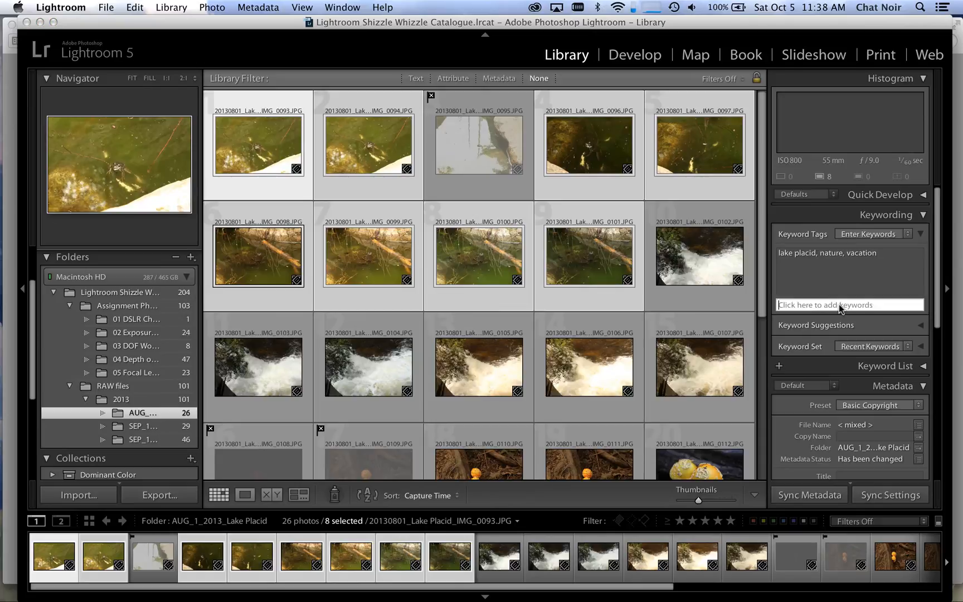
{"action": "type", "text": "frog,"}
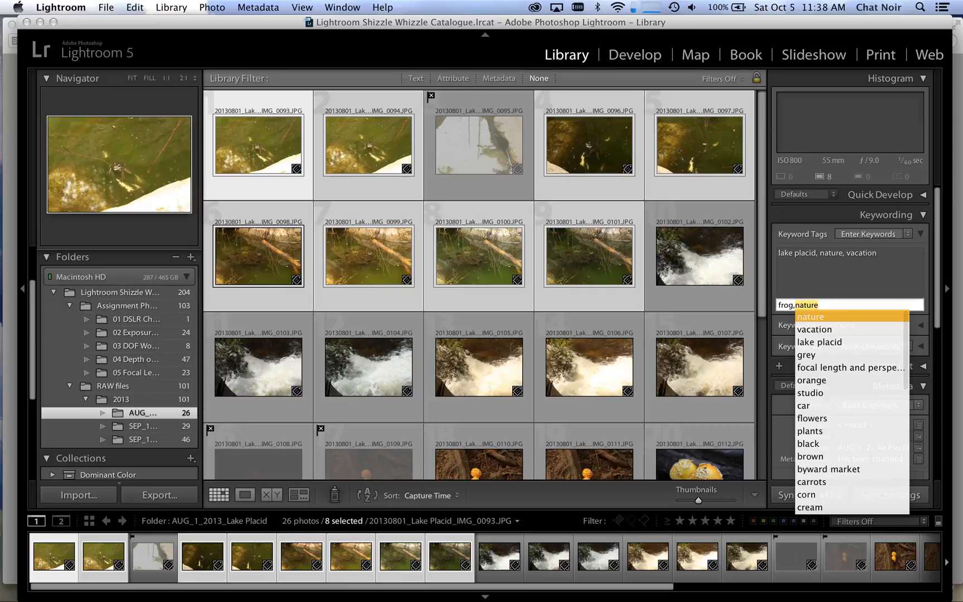
{"action": "type", "text": "green,"}
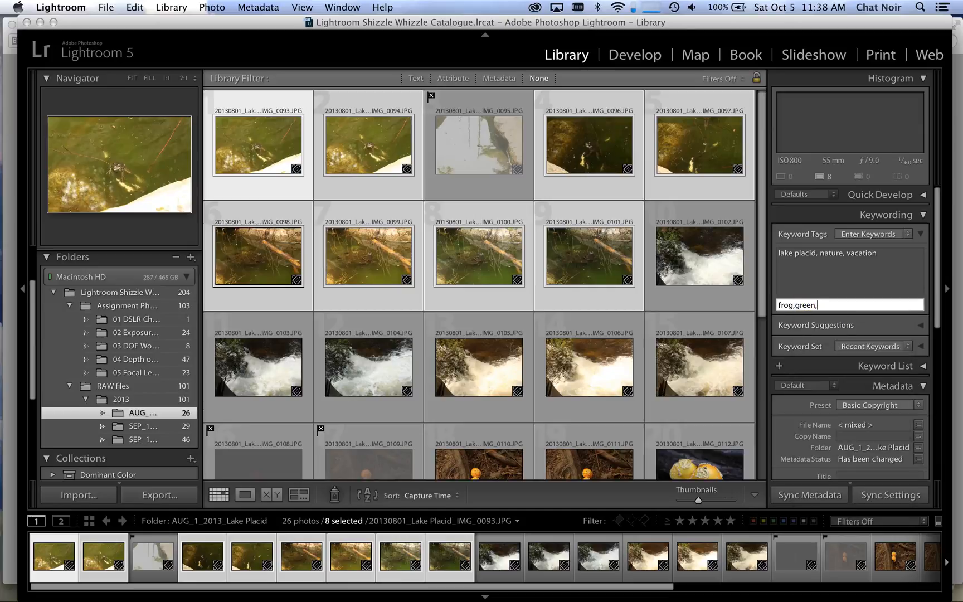
{"action": "type", "text": "pond,"}
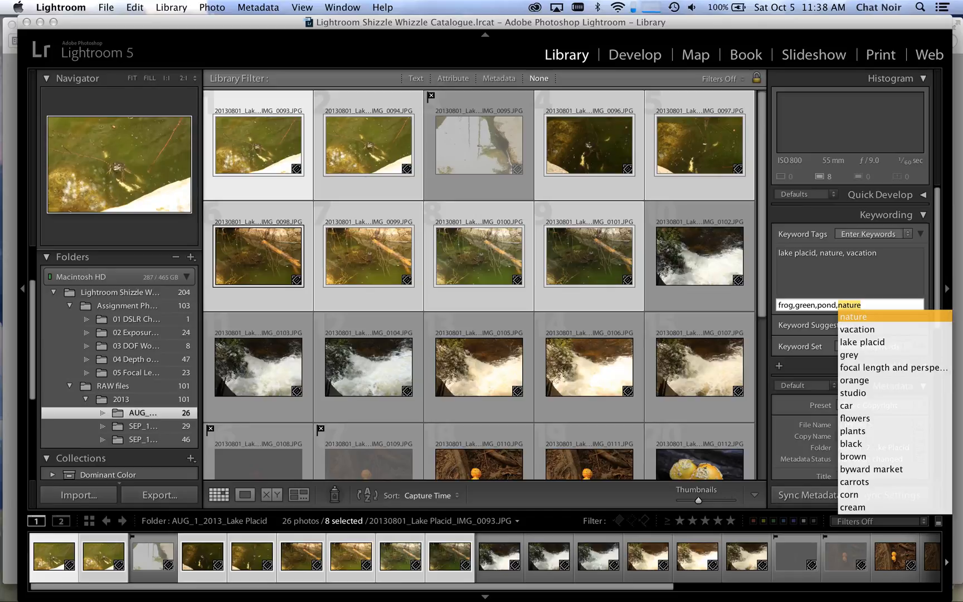
{"action": "type", "text": "ro"}
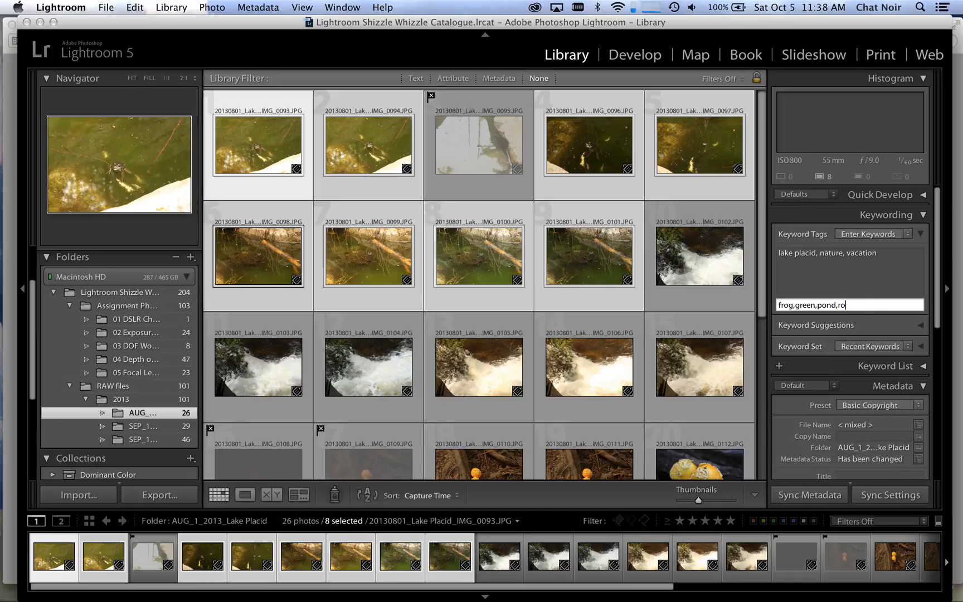
{"action": "type", "text": "ck pool"}
{"action": "key", "text": "Return"}
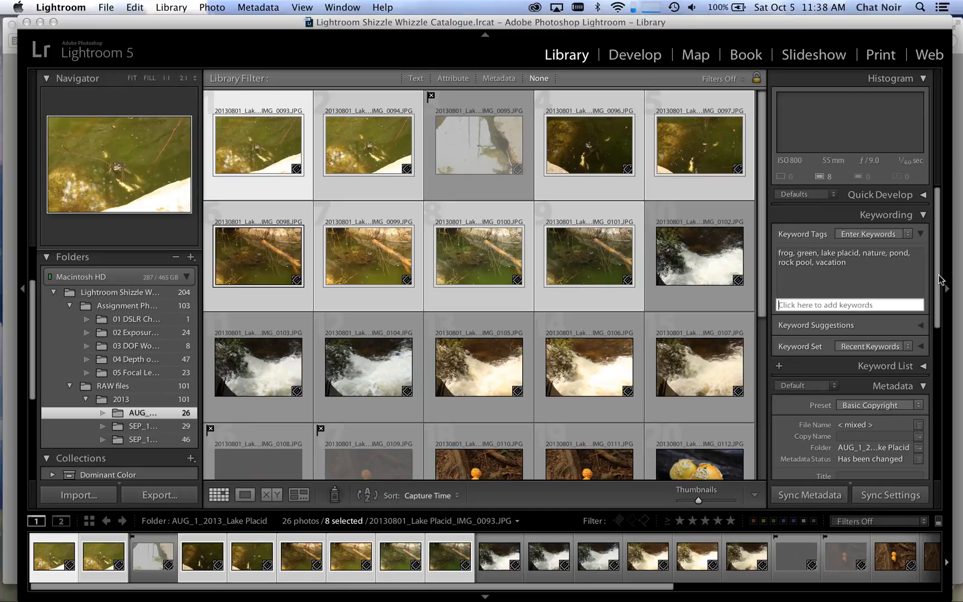
{"action": "left_click", "coordinate": [595, 299]}
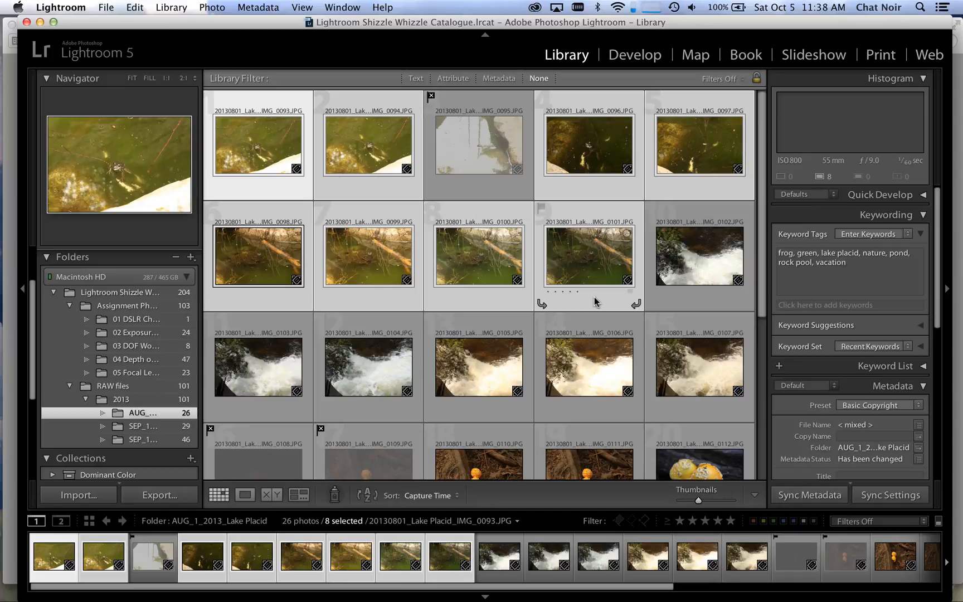
Step: Select only the pond photo IMG_0101 and check its keywords
{"action": "left_click", "coordinate": [587, 305]}
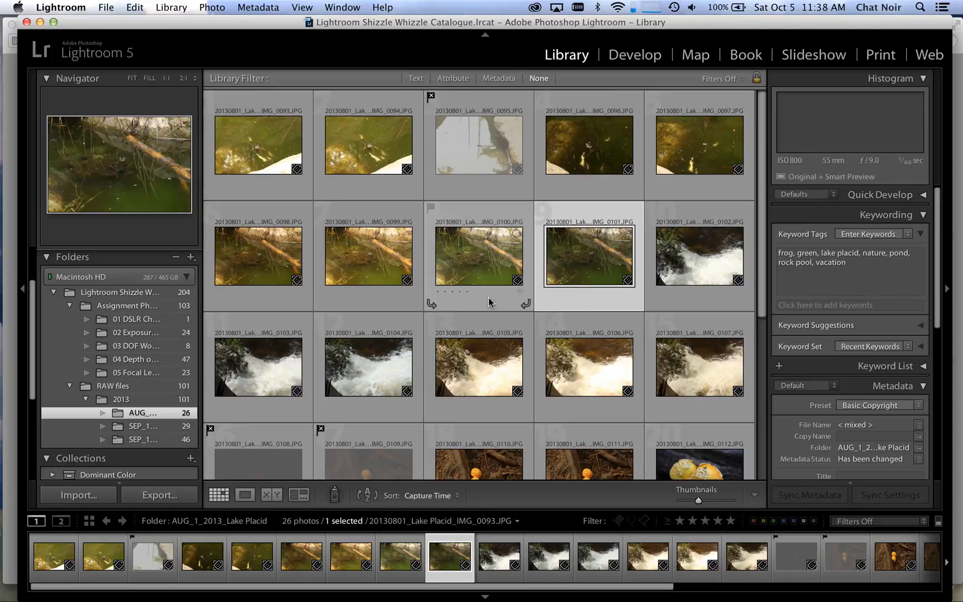
{"action": "left_click", "coordinate": [458, 304]}
{"action": "left_click", "coordinate": [585, 415]}
{"action": "left_click", "coordinate": [603, 298]}
{"action": "scroll", "coordinate": [551, 298], "scroll_direction": "down", "scroll_amount": 4}
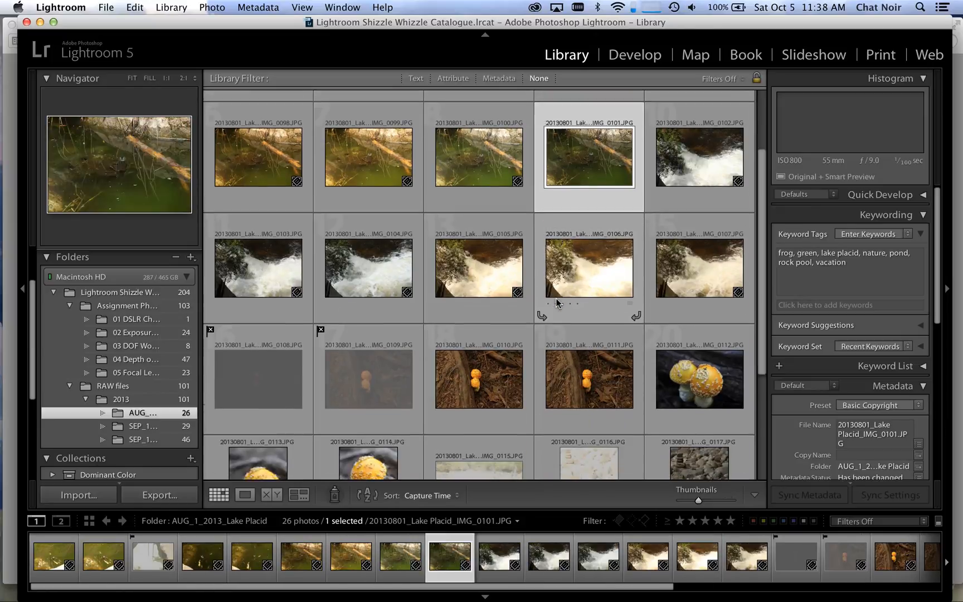
Step: Select the photos IMG_0096, IMG_0101, IMG_0112, IMG_0113 and IMG_0114 together
{"action": "key", "text": "alt+Up"}
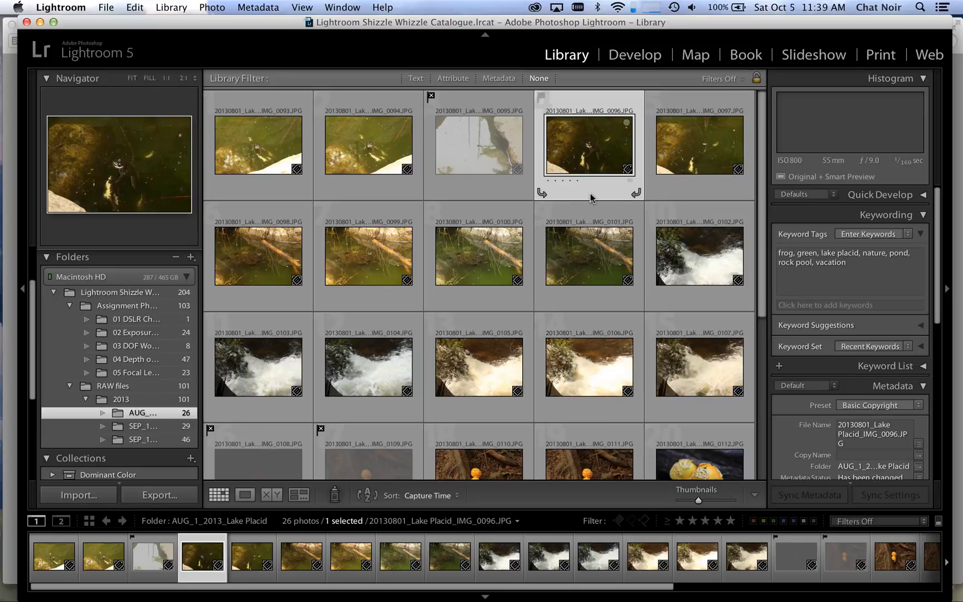
{"action": "left_click", "coordinate": [602, 304], "text": "super"}
{"action": "scroll", "coordinate": [606, 312], "scroll_direction": "down", "scroll_amount": 5}
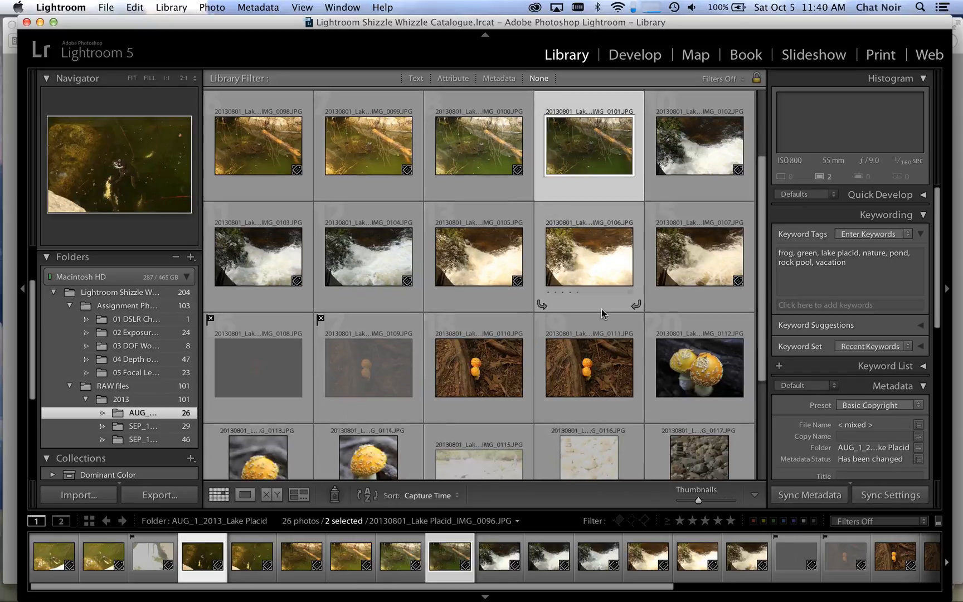
{"action": "left_click", "coordinate": [701, 352], "text": "super"}
{"action": "left_click", "coordinate": [363, 457], "text": "super"}
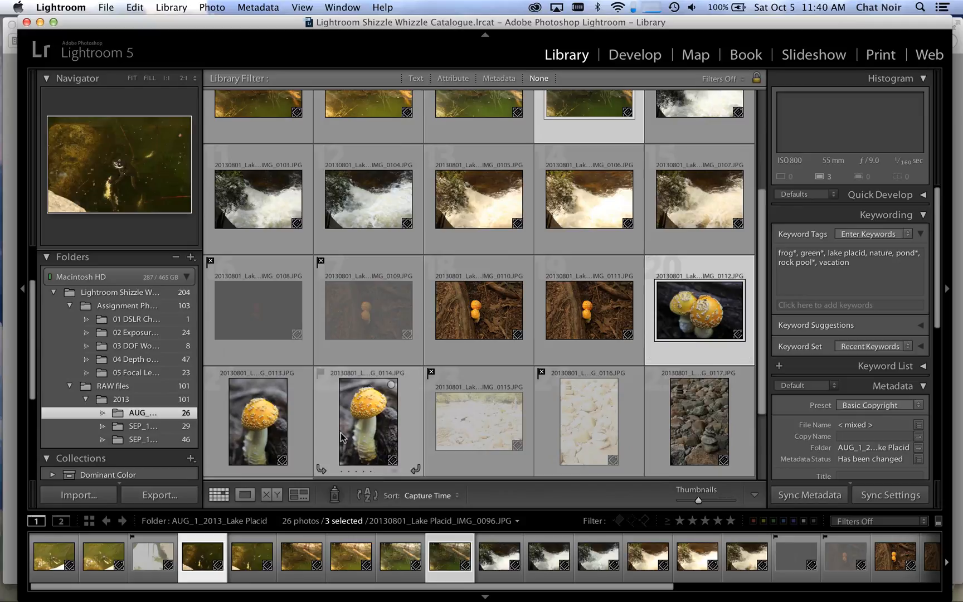
{"action": "left_click", "coordinate": [291, 424], "text": "super"}
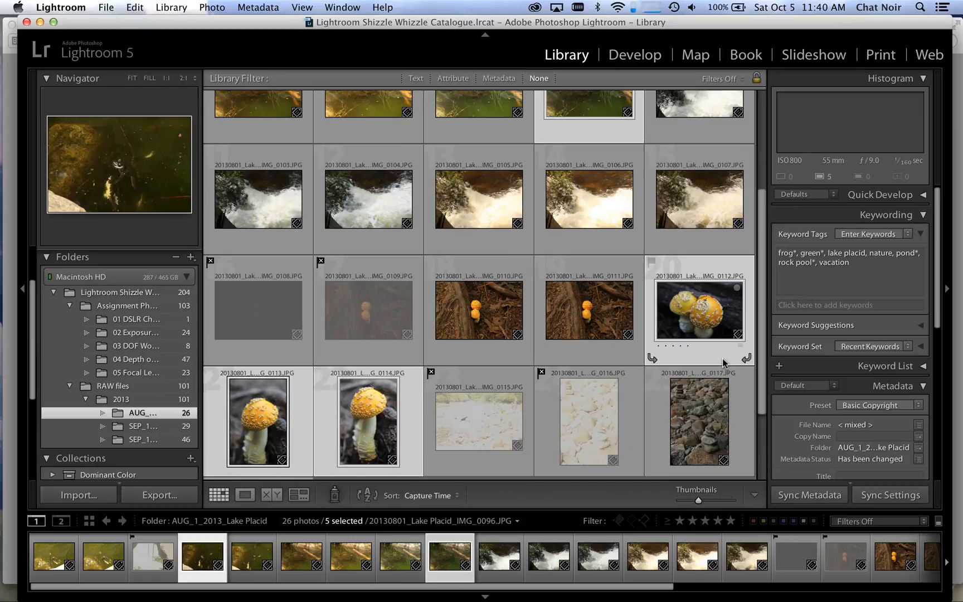
{"action": "left_click", "coordinate": [730, 520]}
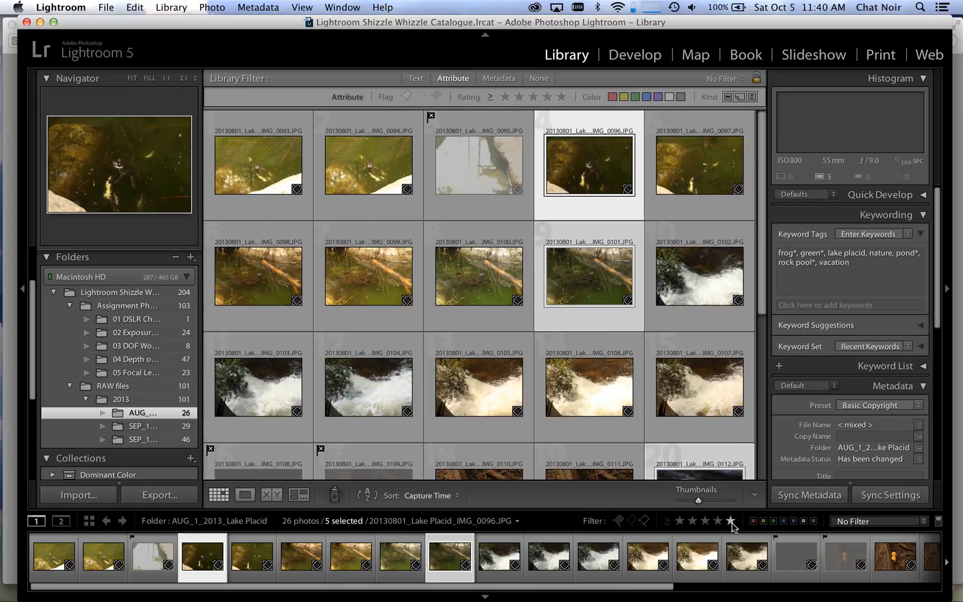
{"action": "left_click", "coordinate": [731, 521]}
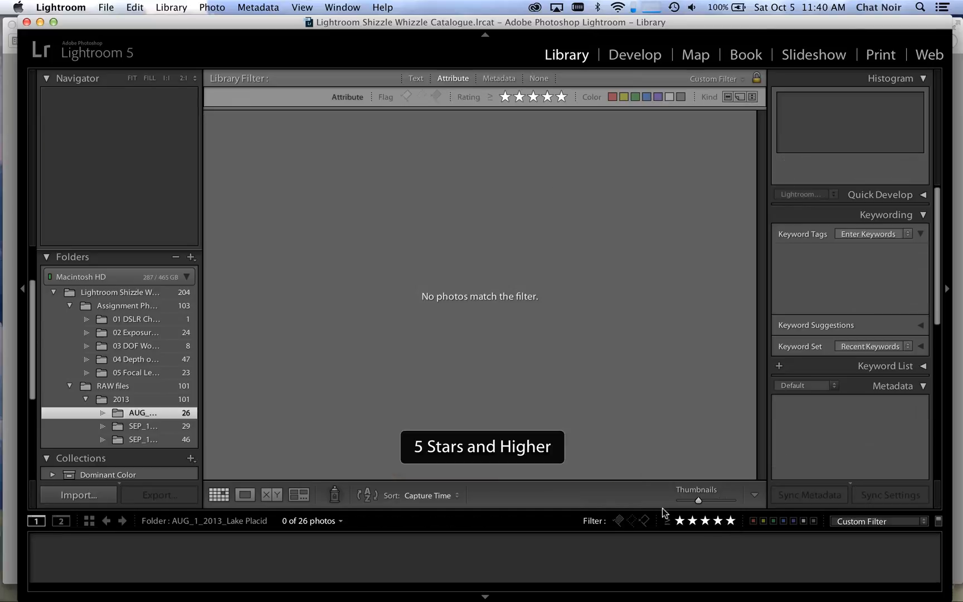
{"action": "left_click", "coordinate": [679, 520]}
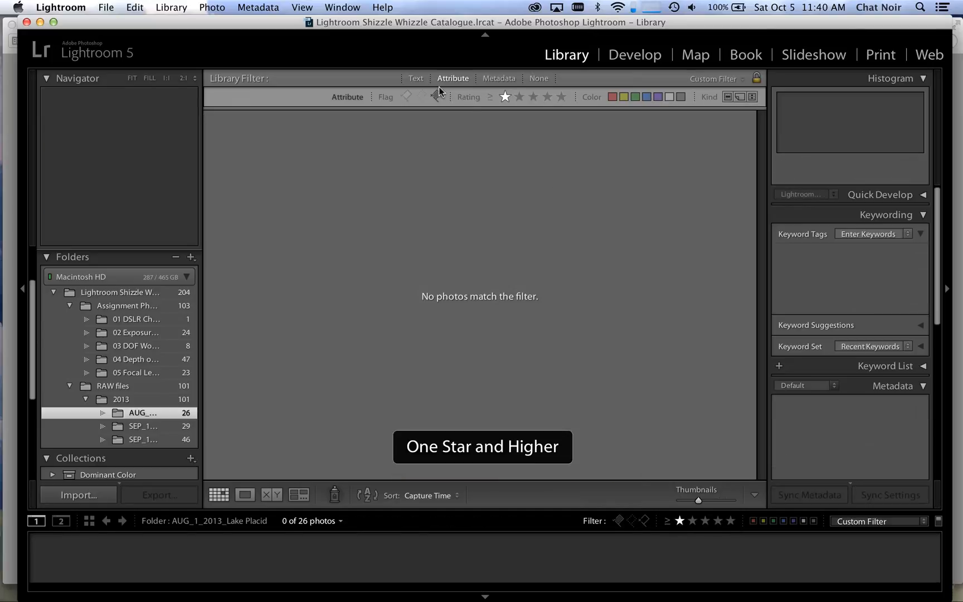
{"action": "left_click", "coordinate": [411, 79], "text": "shift"}
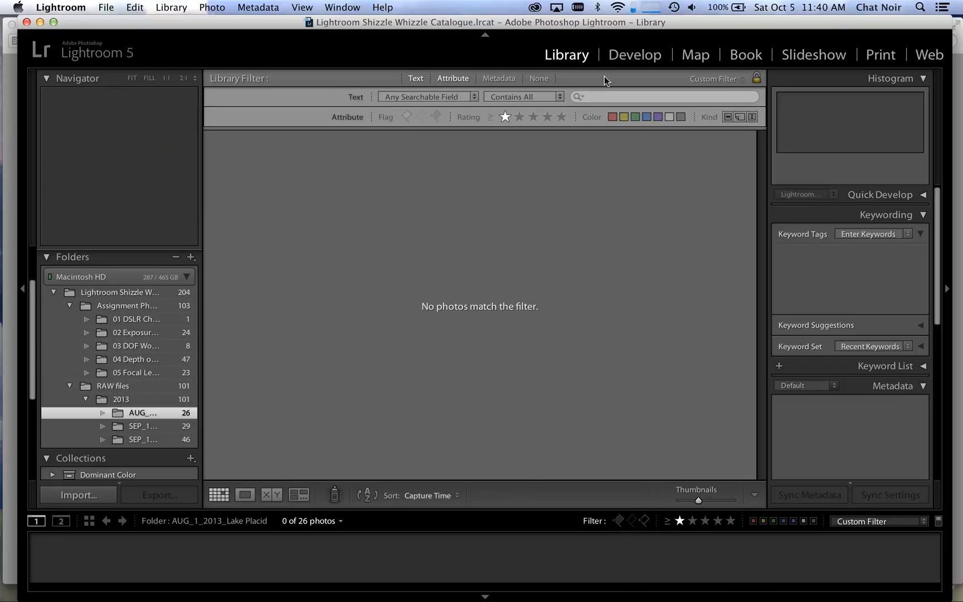
{"action": "left_click", "coordinate": [537, 78]}
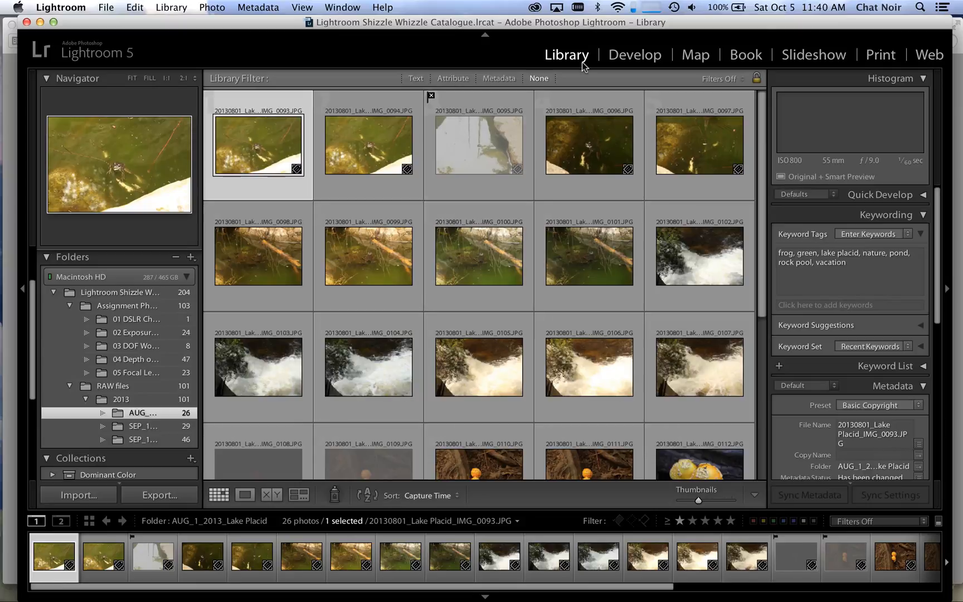
Step: Rate the photos IMG_0096, IMG_0101, IMG_0112, IMG_0113 and IMG_0114 five stars
{"action": "left_click", "coordinate": [606, 195]}
{"action": "left_click", "coordinate": [578, 180]}
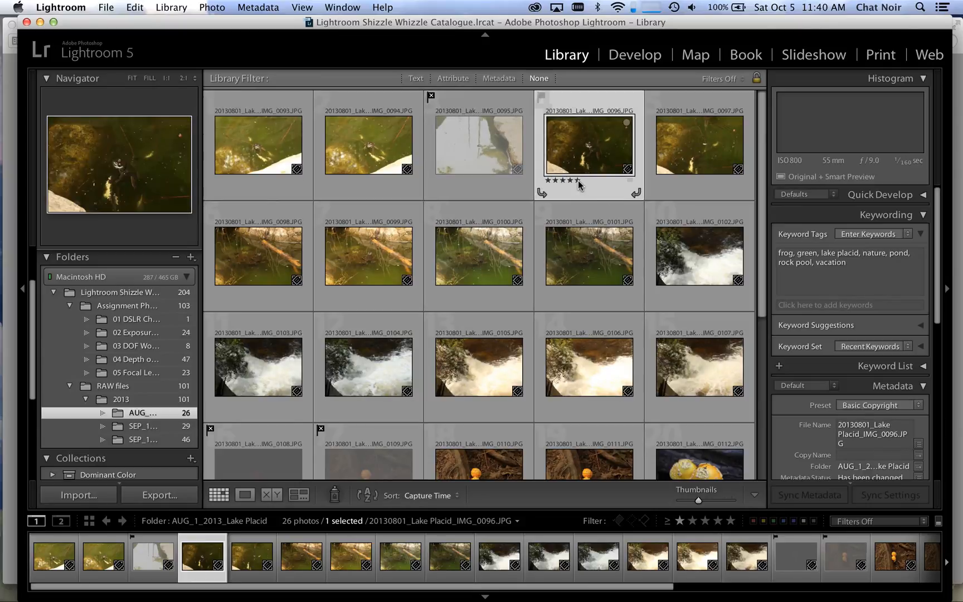
{"action": "left_click", "coordinate": [577, 291]}
{"action": "scroll", "coordinate": [725, 335], "scroll_direction": "down", "scroll_amount": 5}
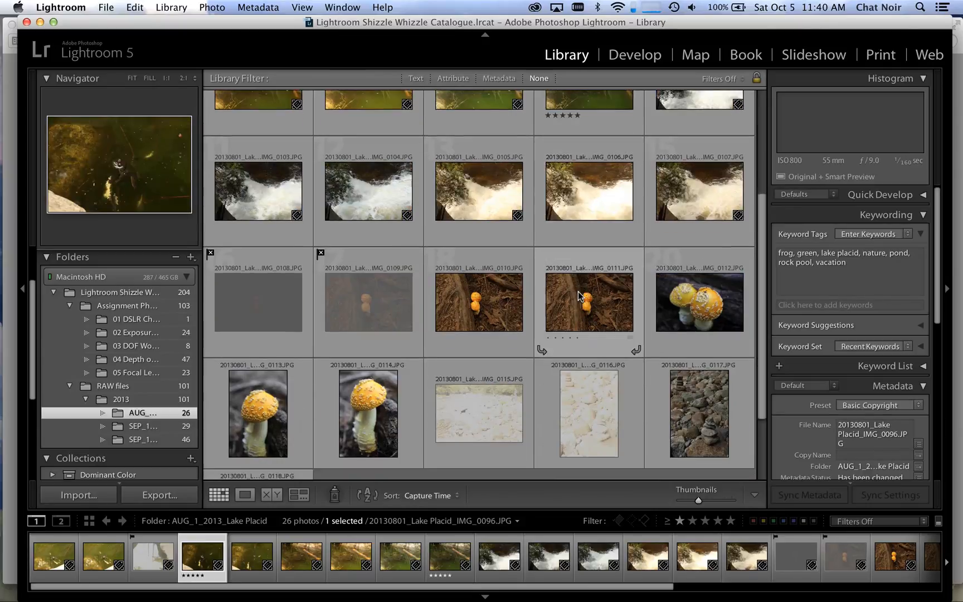
{"action": "left_click", "coordinate": [687, 322]}
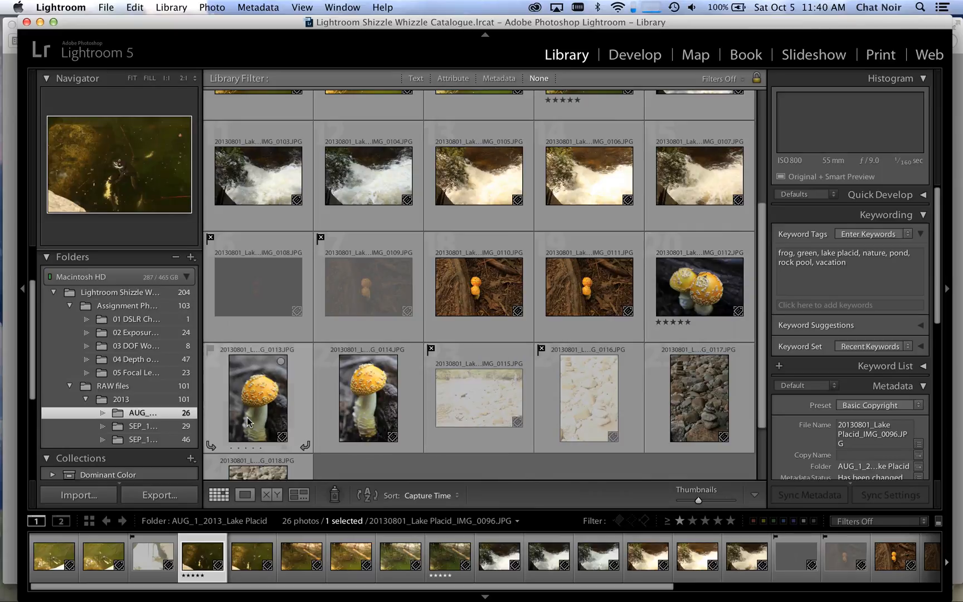
{"action": "left_click", "coordinate": [261, 447]}
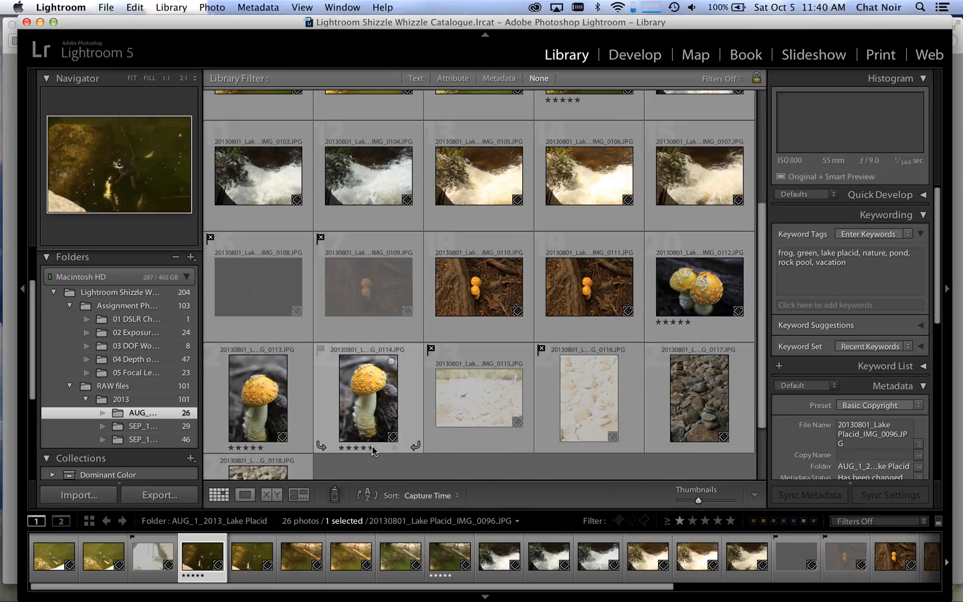
Step: Display the Dominant Color collection set and expand it to show its smart collections
{"action": "scroll", "coordinate": [198, 406], "scroll_direction": "up", "scroll_amount": 2}
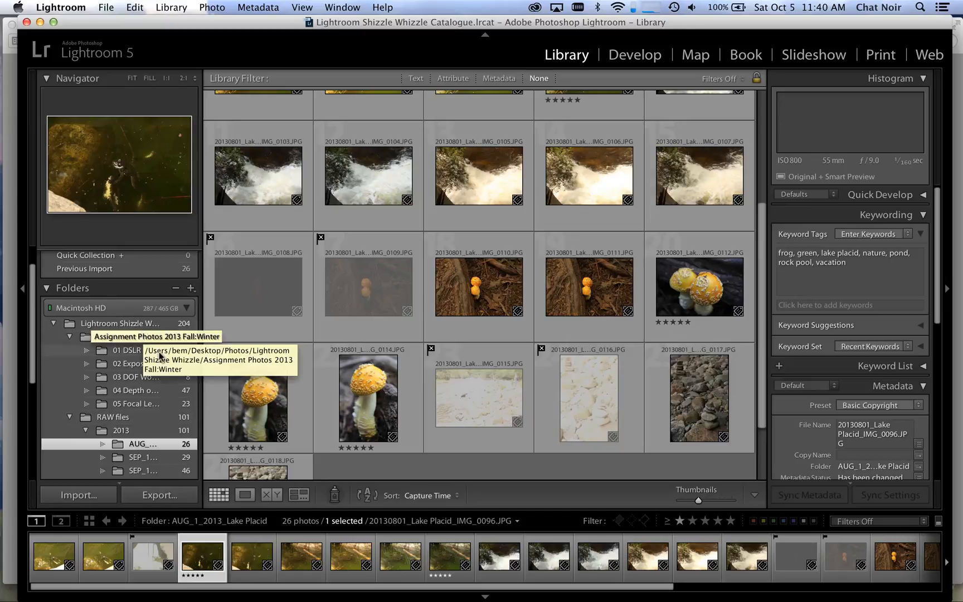
{"action": "scroll", "coordinate": [160, 355], "scroll_direction": "down", "scroll_amount": 2}
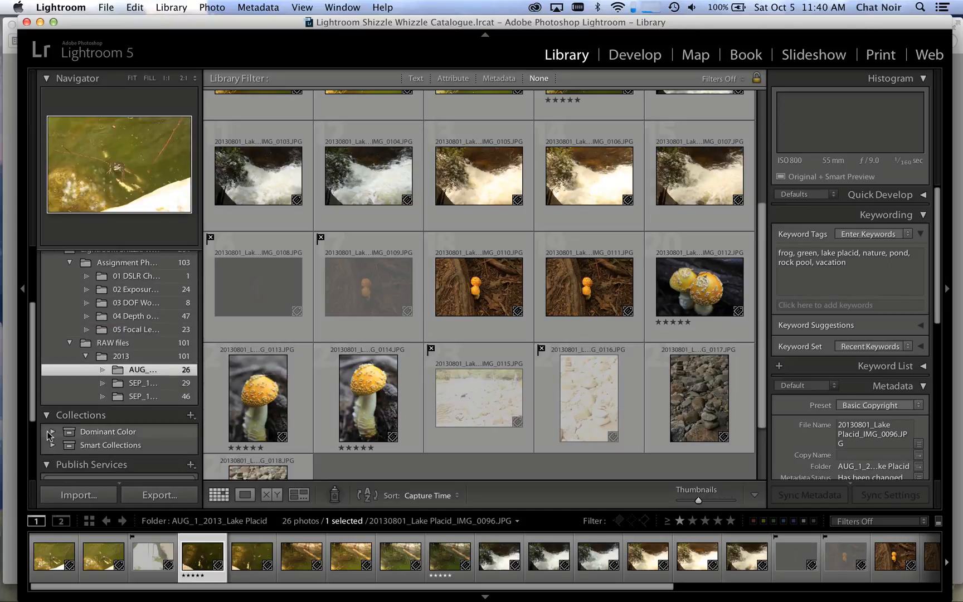
{"action": "left_click", "coordinate": [103, 432]}
{"action": "left_click", "coordinate": [52, 426]}
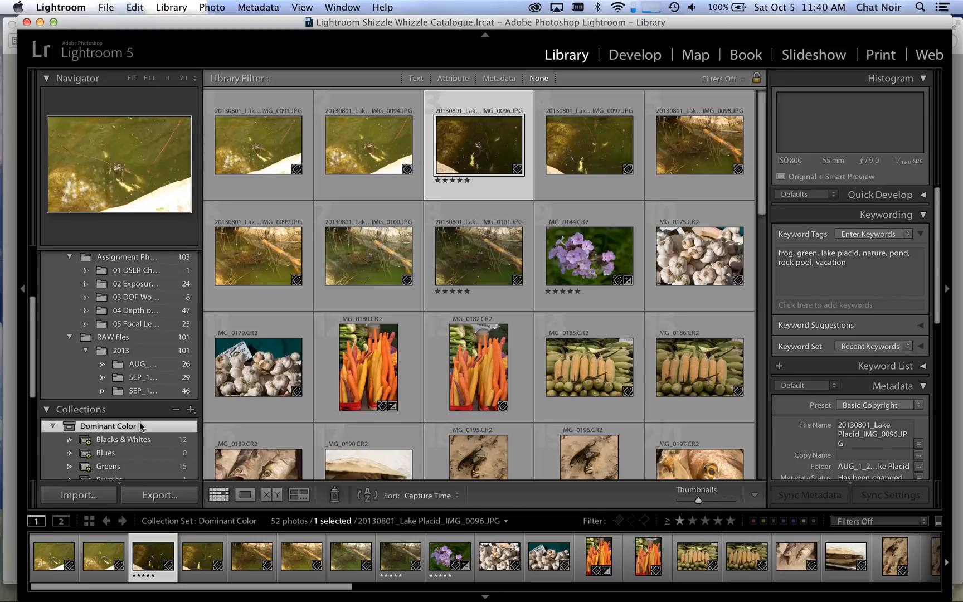
{"action": "scroll", "coordinate": [140, 422], "scroll_direction": "down", "scroll_amount": 3}
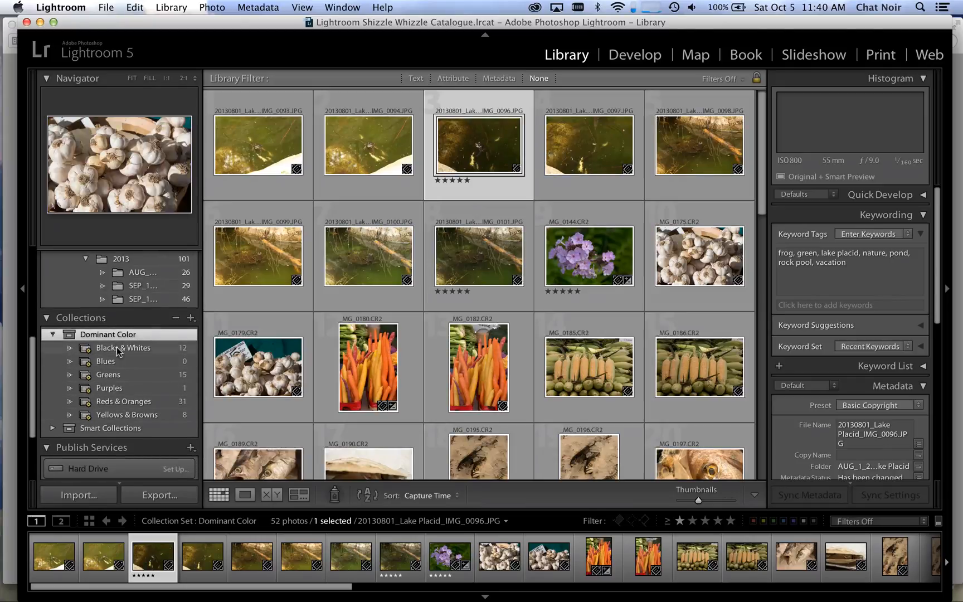
Step: Check the keyword rule of the Blacks & Whites smart collection and close its settings without saving
{"action": "left_click", "coordinate": [116, 353]}
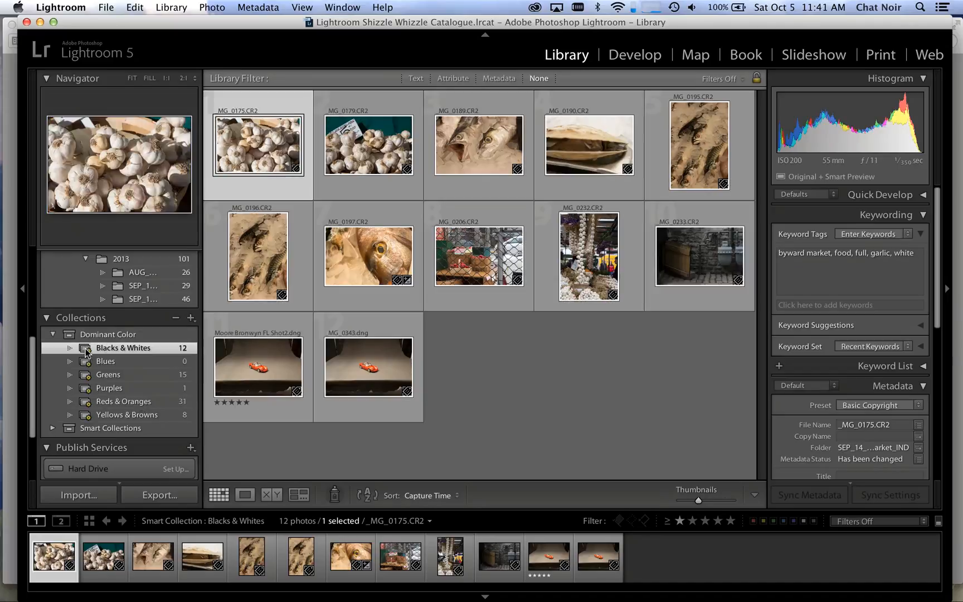
{"action": "right_click", "coordinate": [126, 350]}
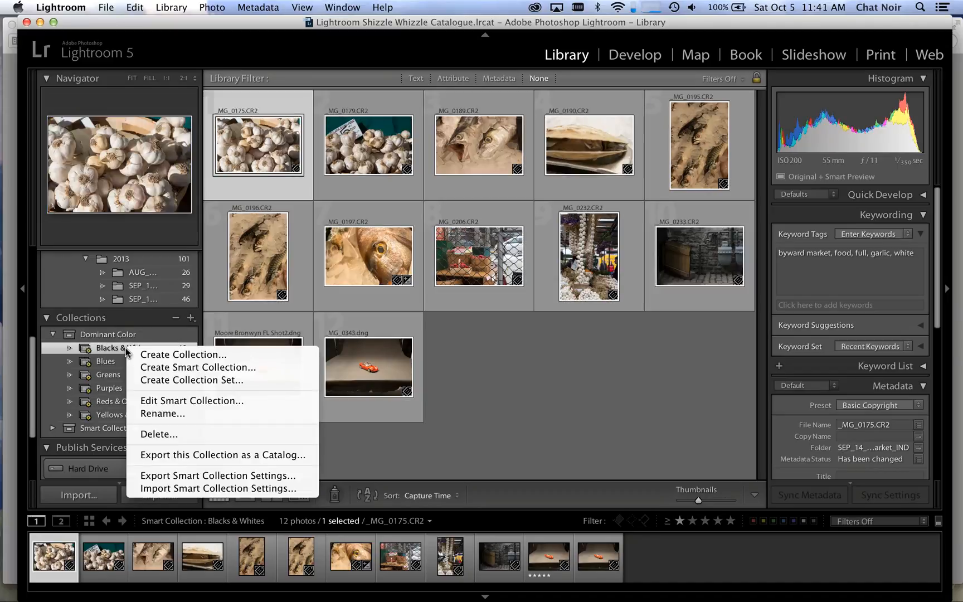
{"action": "left_click", "coordinate": [184, 403]}
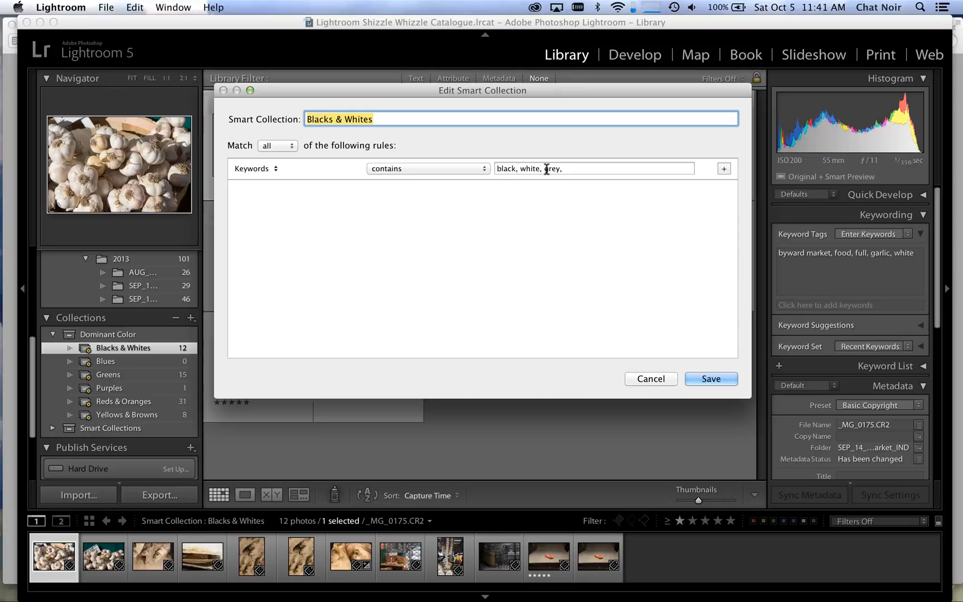
{"action": "left_click", "coordinate": [641, 379]}
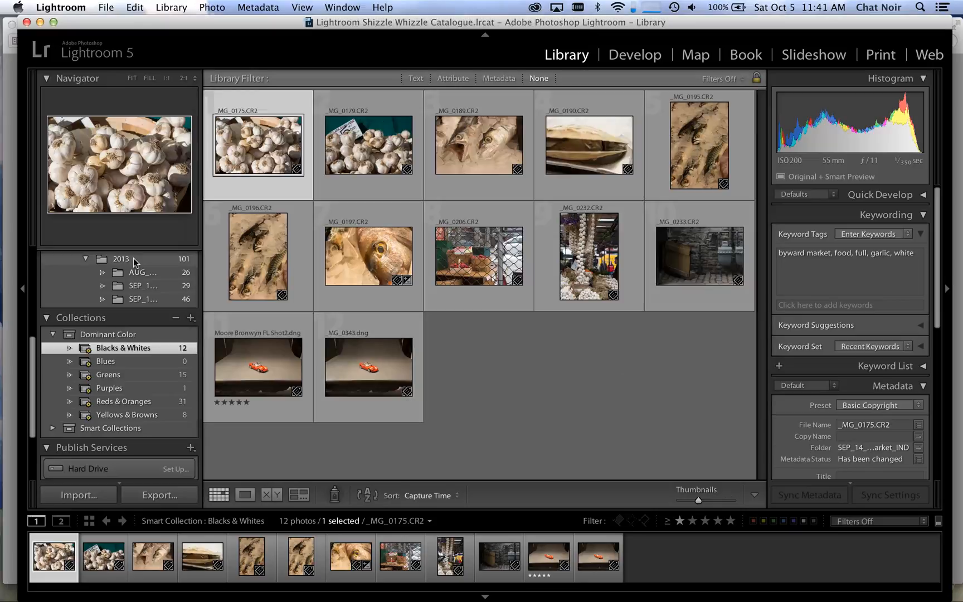
Step: Select IMG_0093 through IMG_0101 in the AUG_1_2013_Lake Placid folder and check for the pond photos in the Greens smart collection
{"action": "scroll", "coordinate": [134, 258], "scroll_direction": "up", "scroll_amount": 3}
{"action": "left_click", "coordinate": [144, 323]}
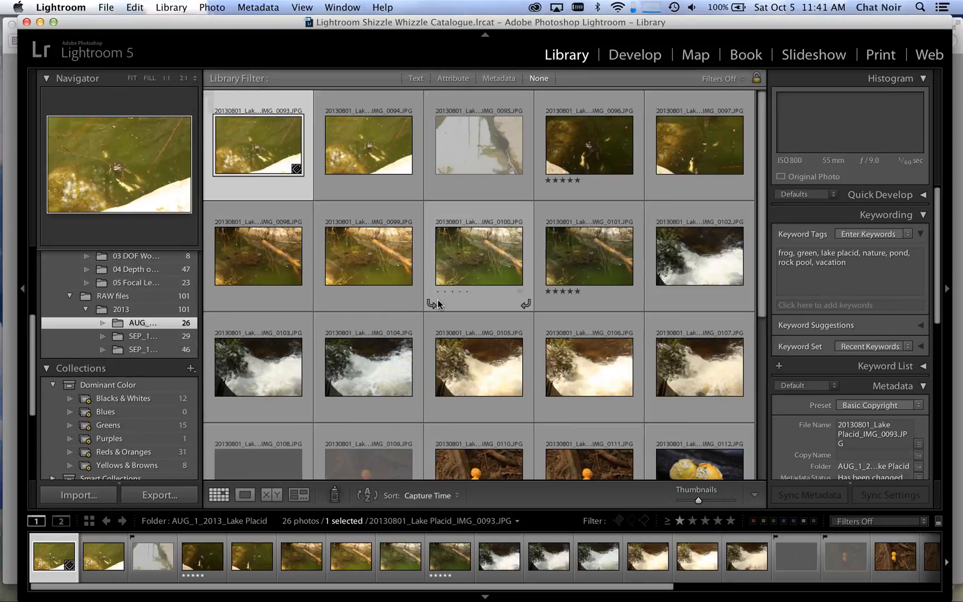
{"action": "scroll", "coordinate": [334, 200], "scroll_direction": "down", "scroll_amount": 1}
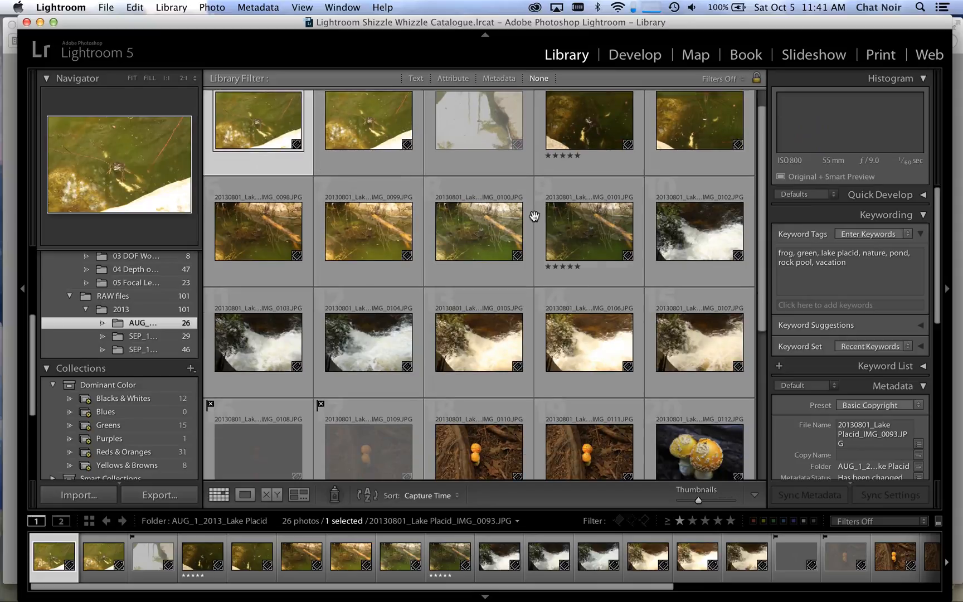
{"action": "left_click", "coordinate": [610, 273], "text": "shift"}
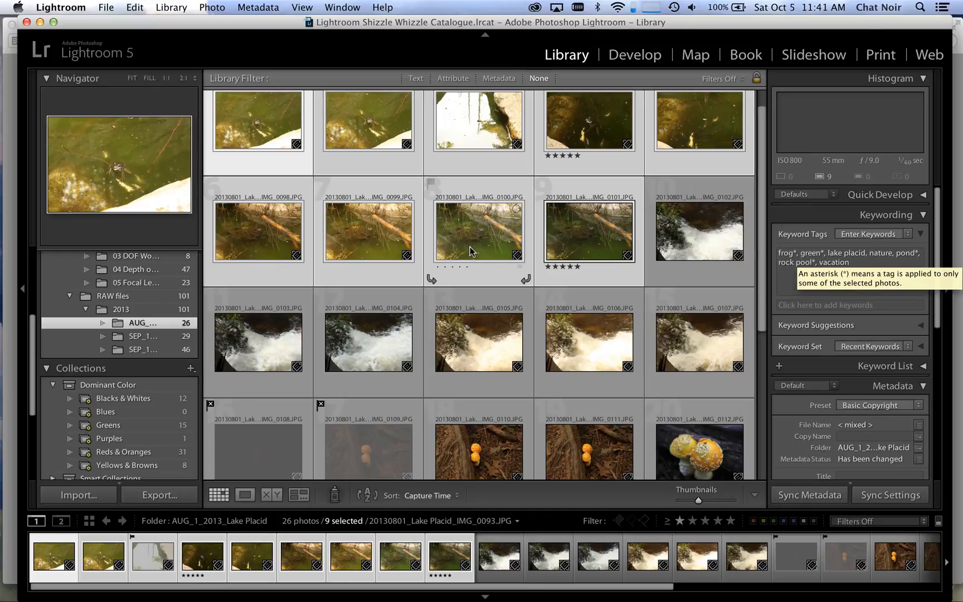
{"action": "scroll", "coordinate": [689, 316], "scroll_direction": "down", "scroll_amount": 7}
{"action": "scroll", "coordinate": [690, 316], "scroll_direction": "up", "scroll_amount": 4}
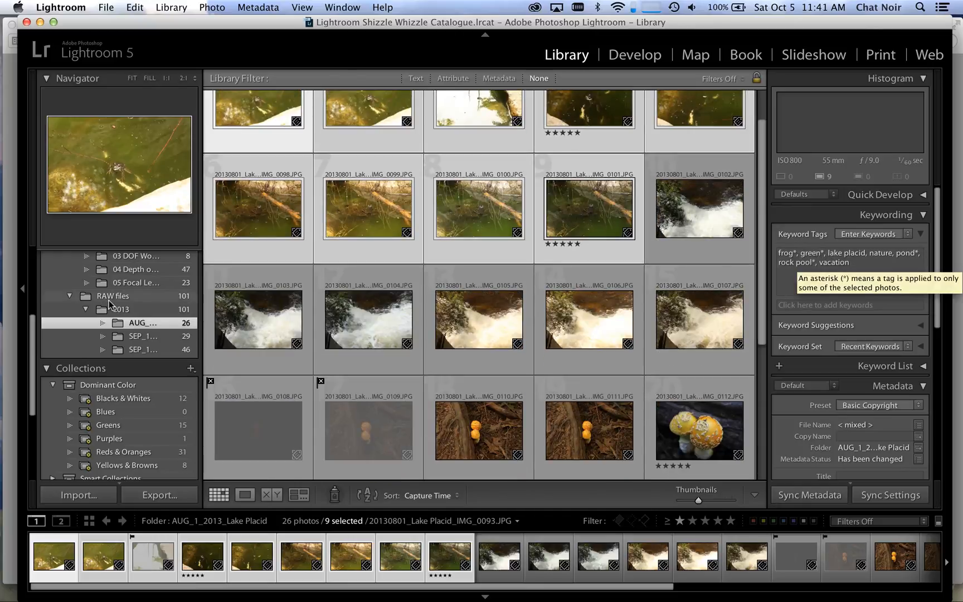
{"action": "left_click", "coordinate": [110, 426]}
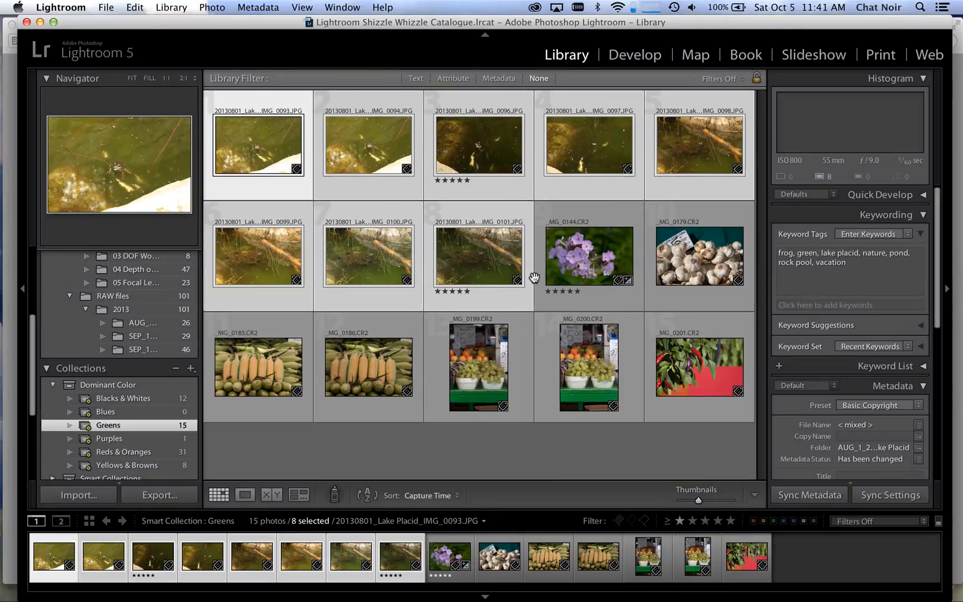
{"action": "left_click", "coordinate": [471, 304]}
Step: Add the keyword orange to the mushroom photo IMG_0114 in the AUG_1_2013_Lake Placid folder
{"action": "left_click", "coordinate": [140, 324]}
{"action": "scroll", "coordinate": [479, 348], "scroll_direction": "down", "scroll_amount": 4}
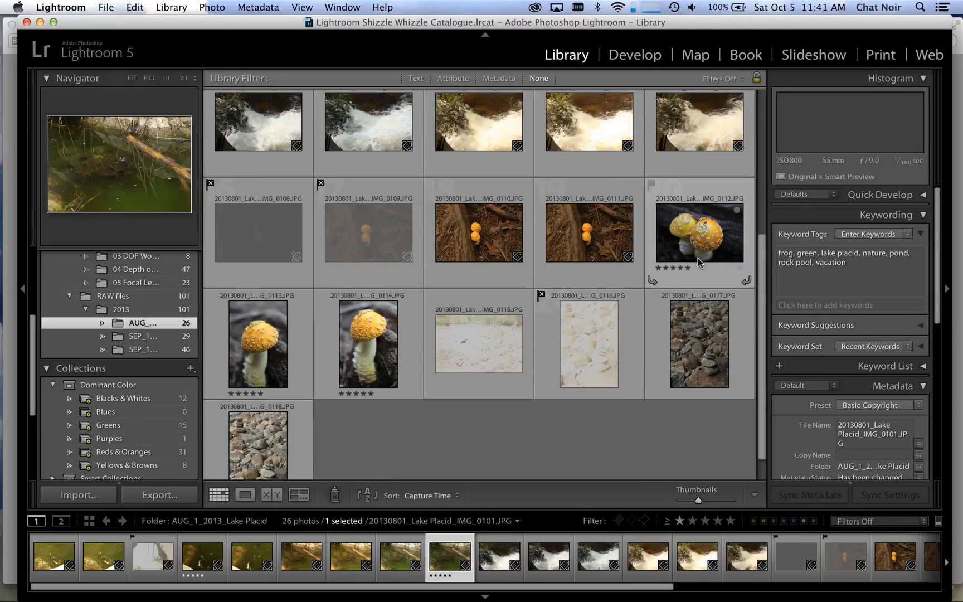
{"action": "left_click", "coordinate": [404, 349]}
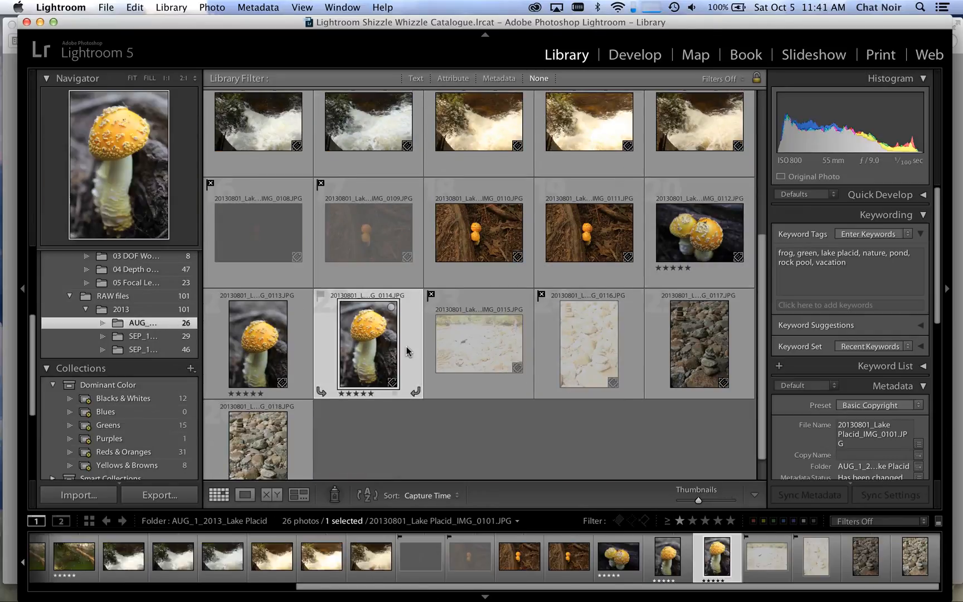
{"action": "left_click", "coordinate": [833, 304]}
{"action": "type", "text": "orange"}
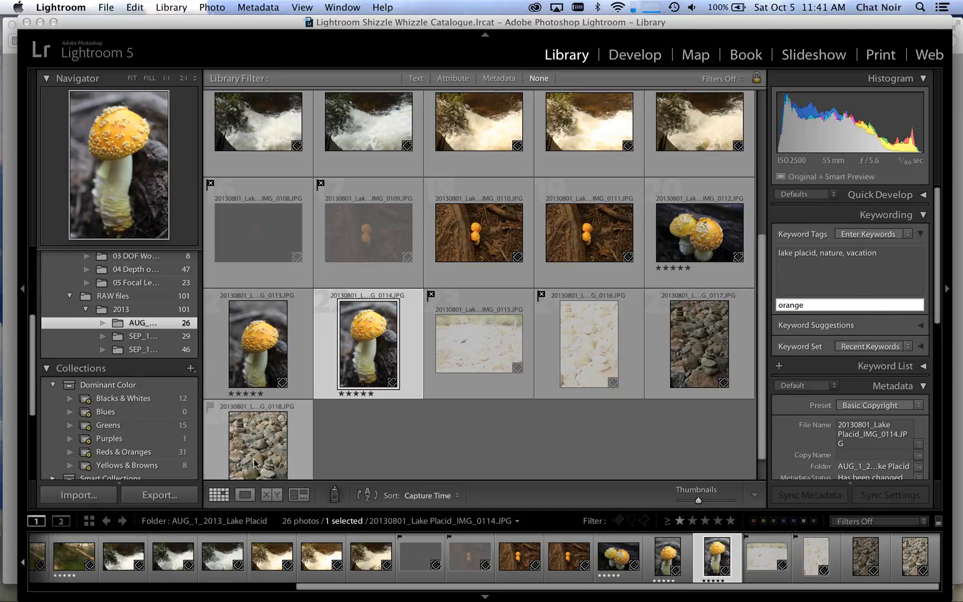
{"action": "key", "text": "Return"}
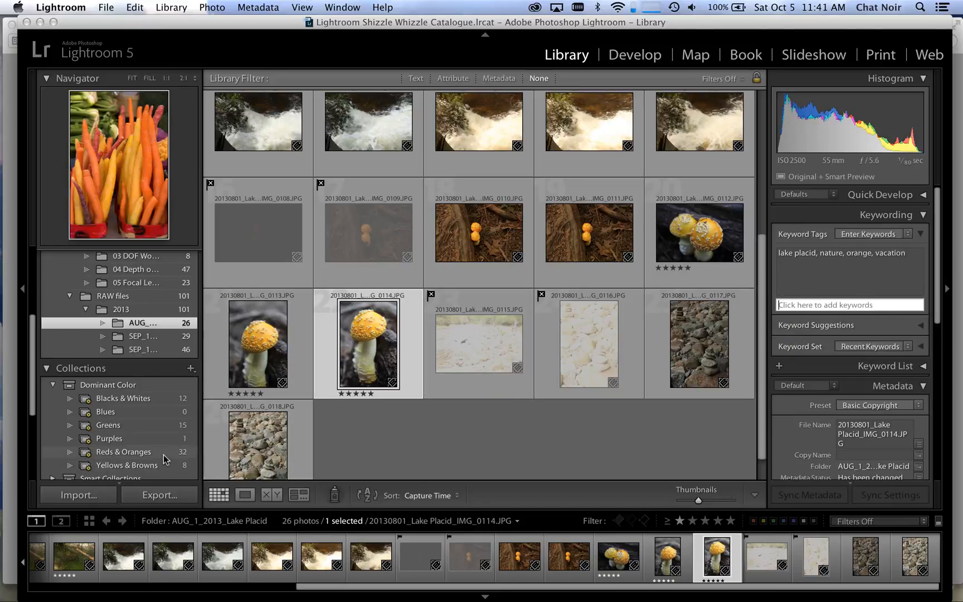
Step: Open the Reds & Oranges smart collection and look through its photos for the mushroom photo
{"action": "left_click", "coordinate": [146, 452]}
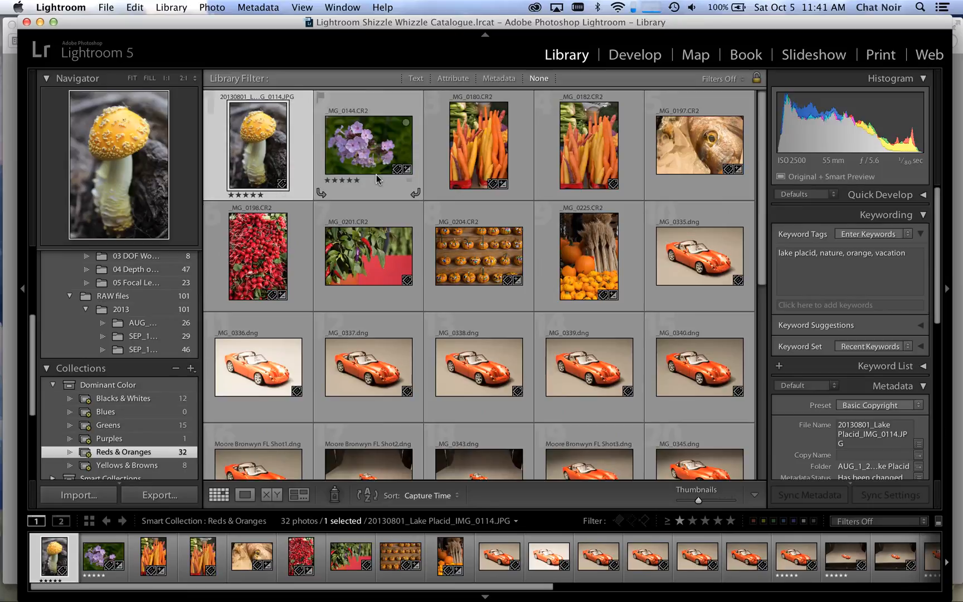
{"action": "scroll", "coordinate": [243, 250], "scroll_direction": "down", "scroll_amount": 3}
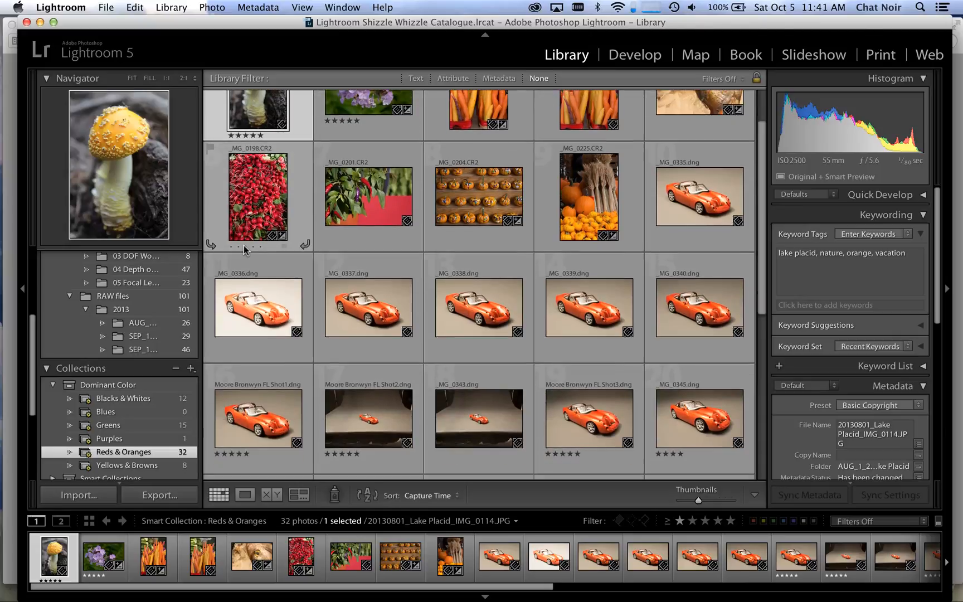
{"action": "scroll", "coordinate": [246, 262], "scroll_direction": "down", "scroll_amount": 3}
{"action": "scroll", "coordinate": [249, 276], "scroll_direction": "up", "scroll_amount": 5}
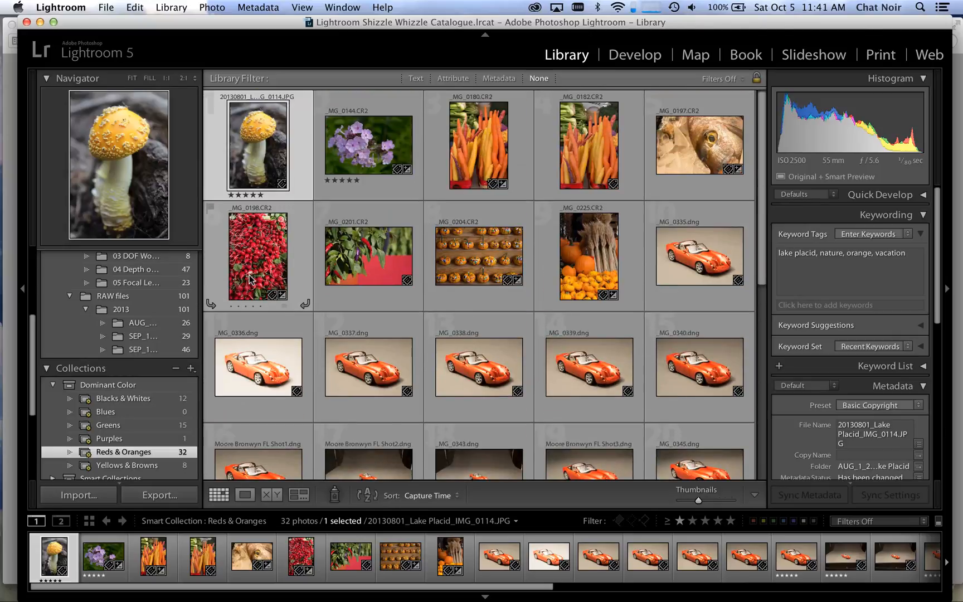
{"action": "scroll", "coordinate": [159, 322], "scroll_direction": "up", "scroll_amount": 5}
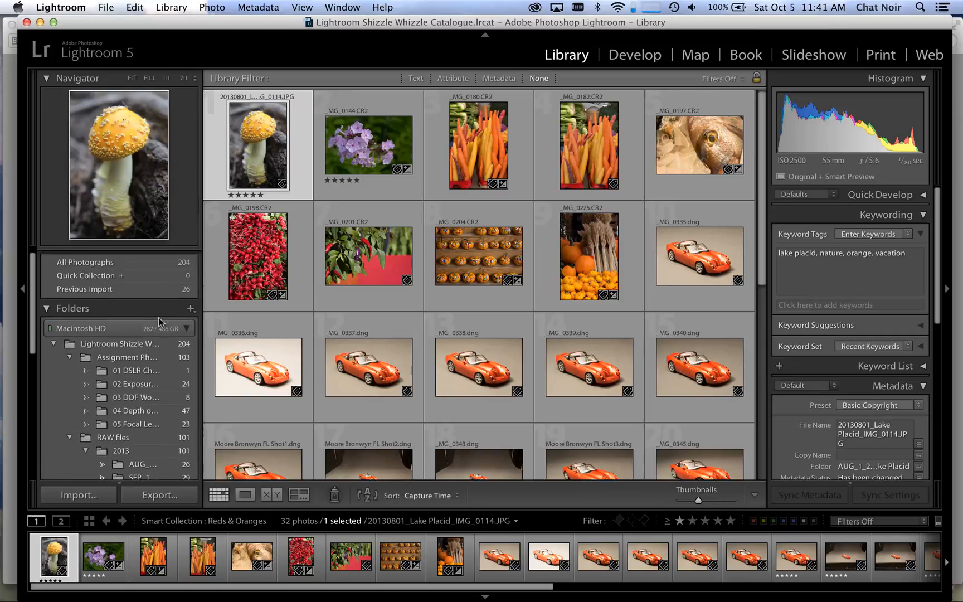